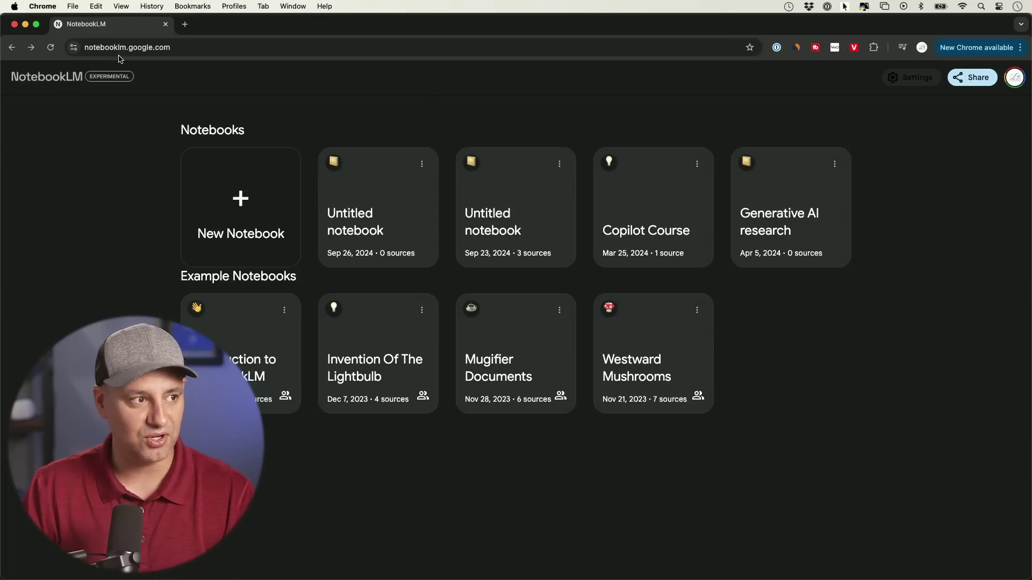
- Create a new notebook with the Generative AI, Large Language Models and ChatGPT .txt files as sources
click(237, 215)
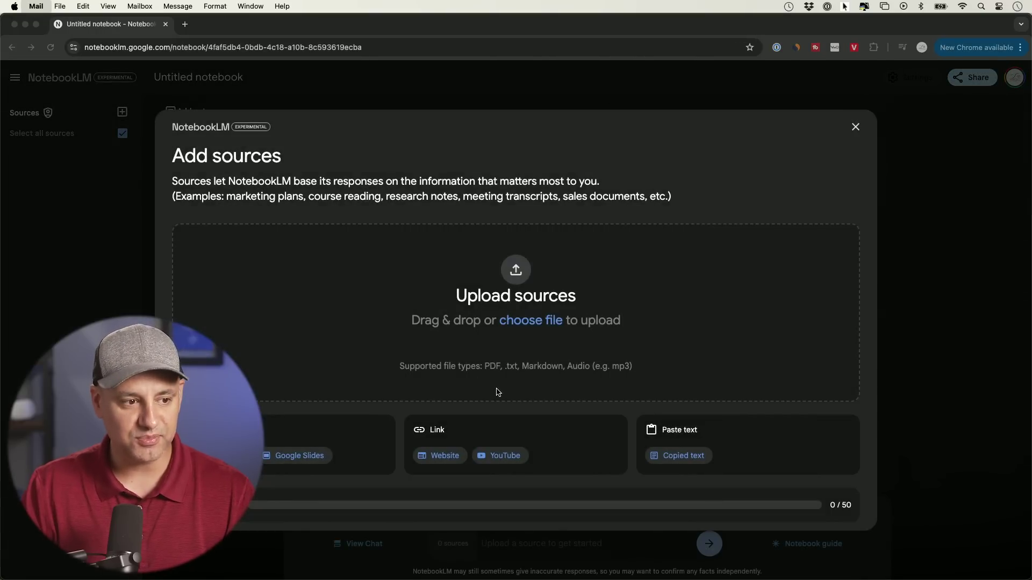
click(481, 375)
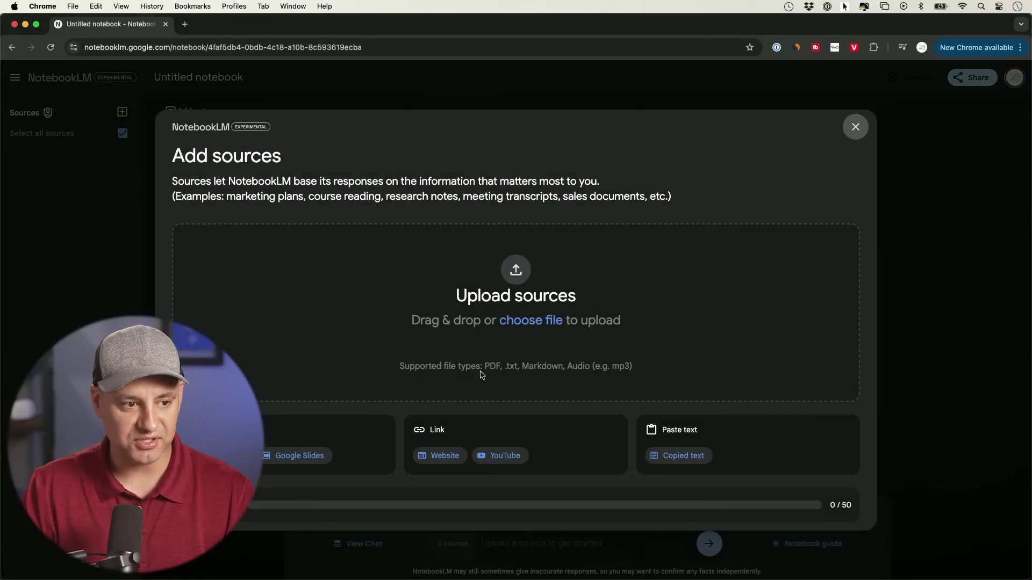
click(532, 325)
drag(319, 225, 293, 183)
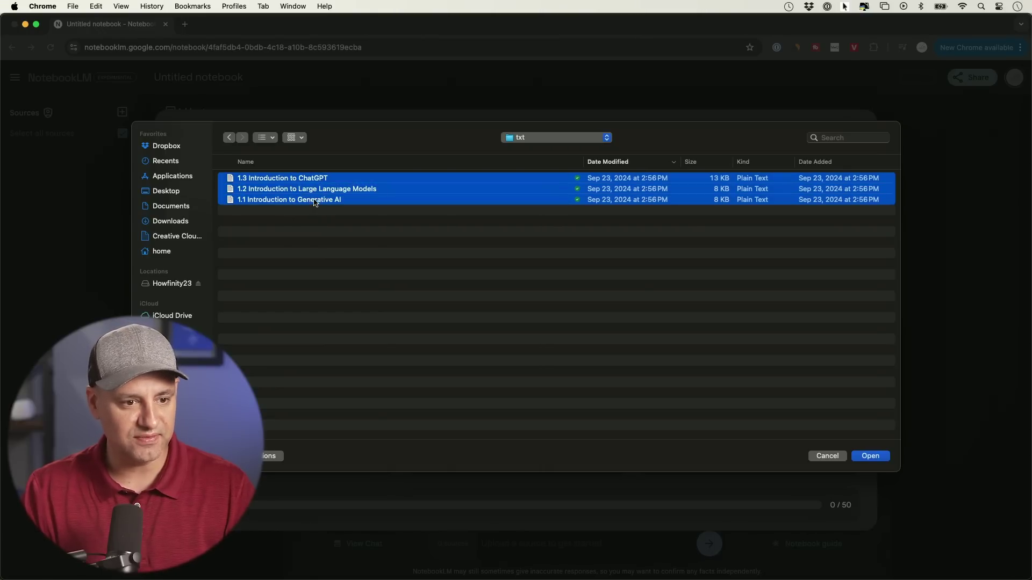
key(Return)
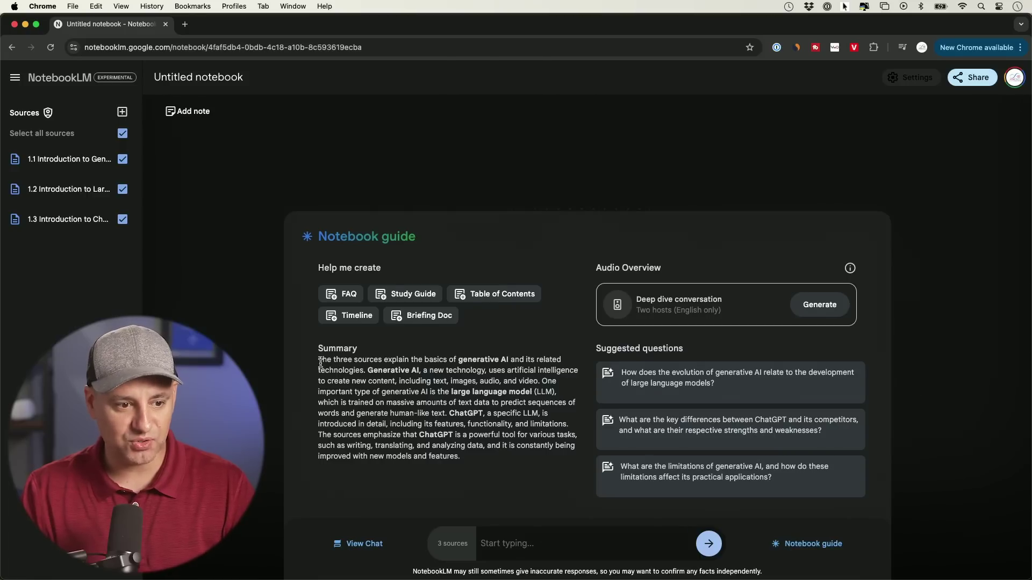
click(802, 551)
- Reopen the notebook guide so the 08:11 Audio Overview can be generated
click(797, 550)
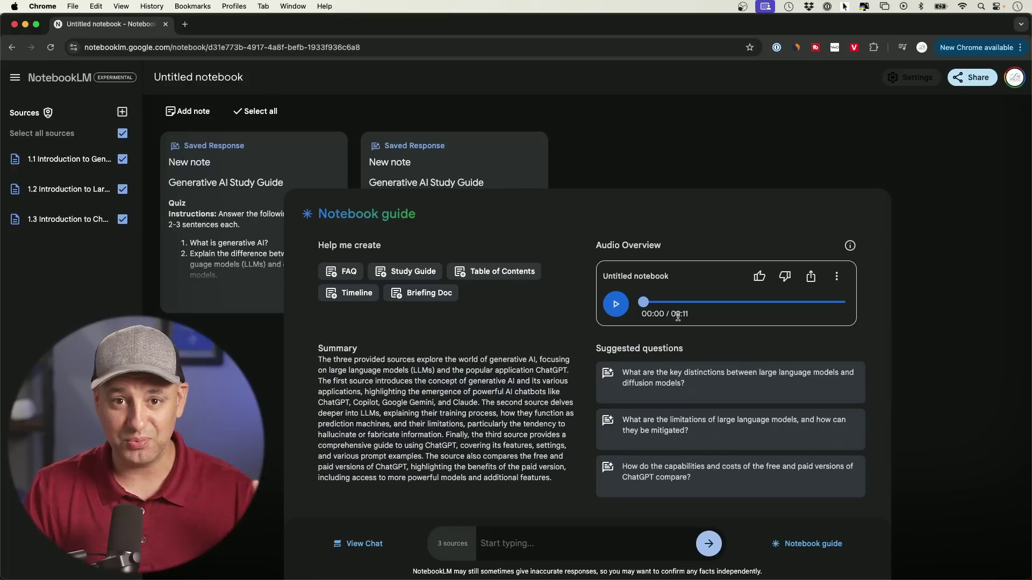
- Play the Audio Overview from 01:04 and pause it at 01:29
click(669, 302)
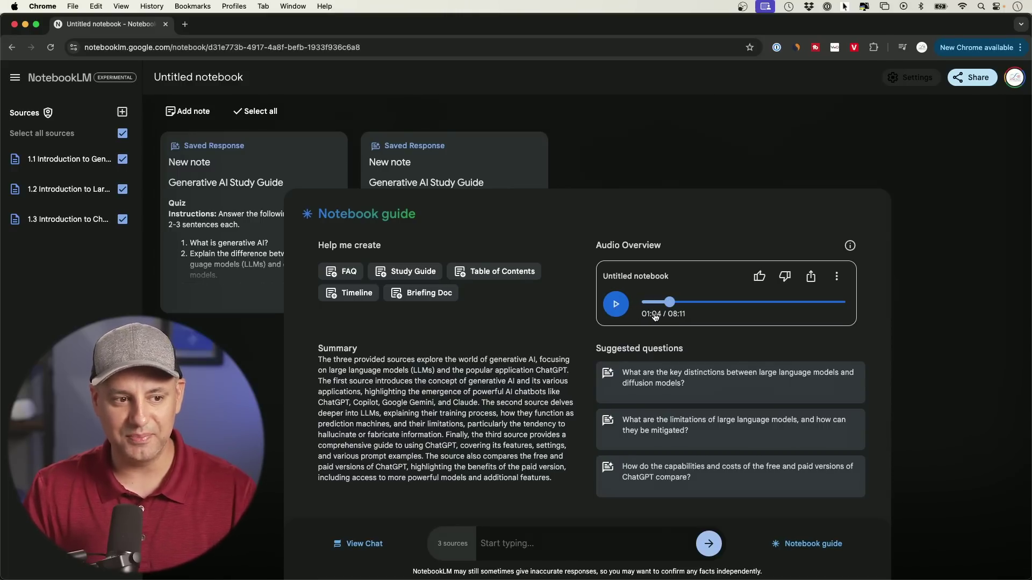
click(615, 304)
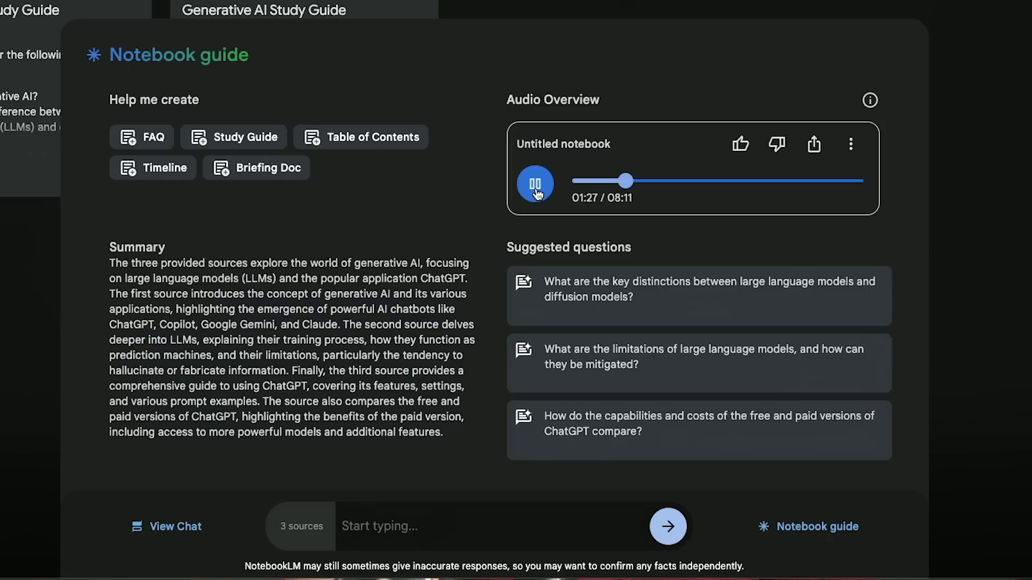
click(535, 185)
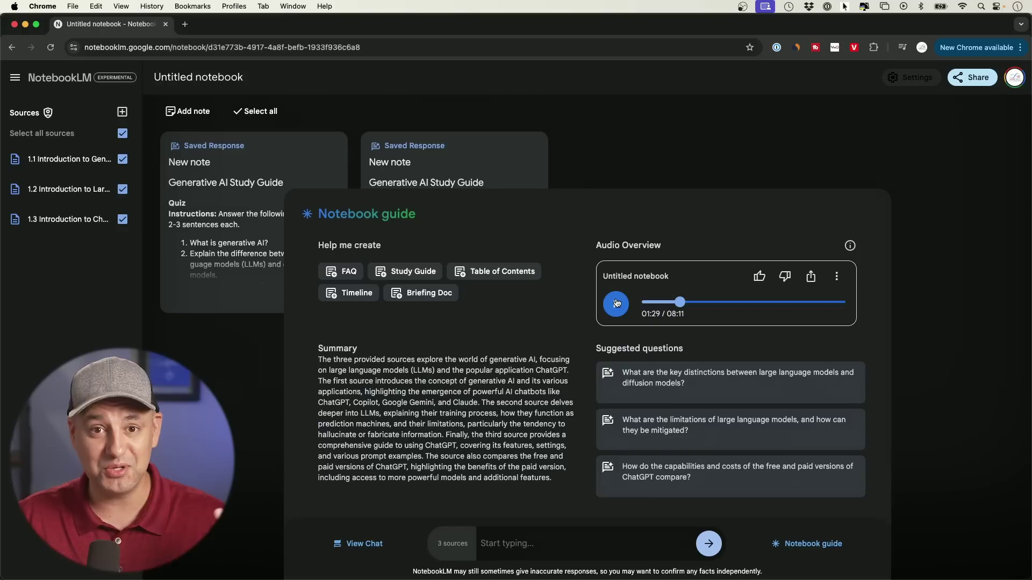
- Download the Audio Overview as Untitled notebook (1).wav
click(836, 277)
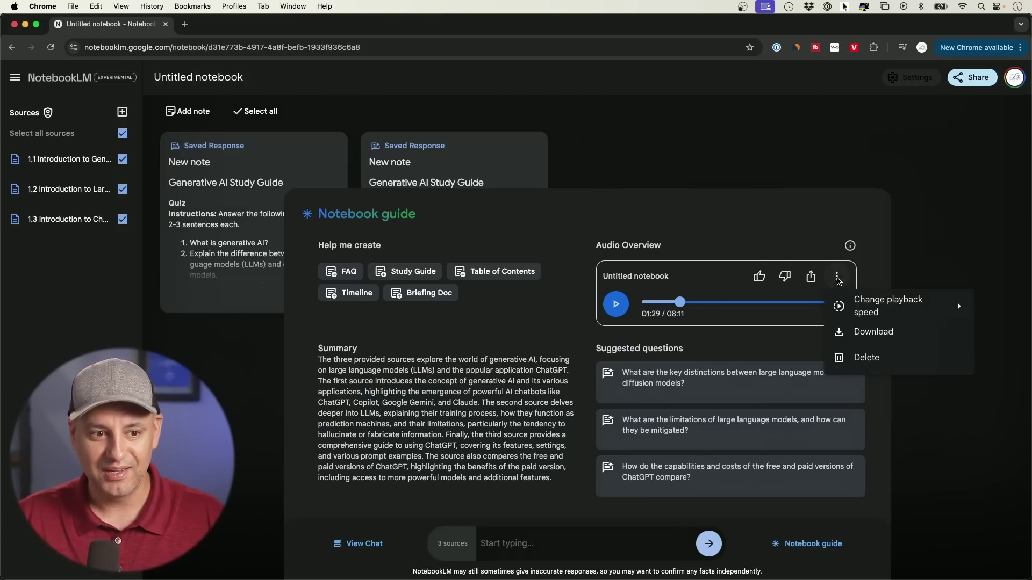
click(875, 334)
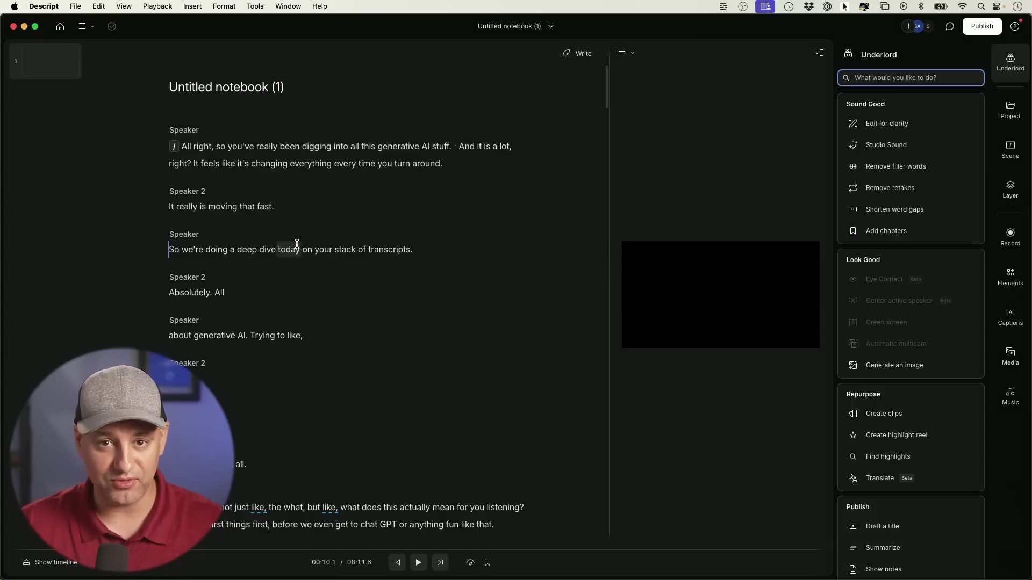
- Delete the transcript's opening paragraph, trimming it to 08:03.7, and open the Export options
drag(183, 146, 446, 161)
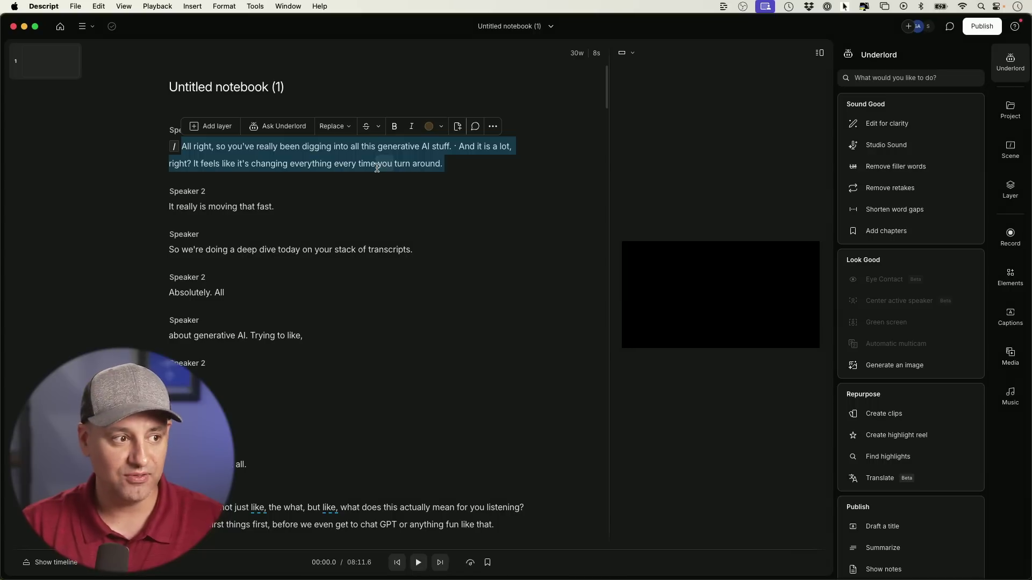
key(BackSpace)
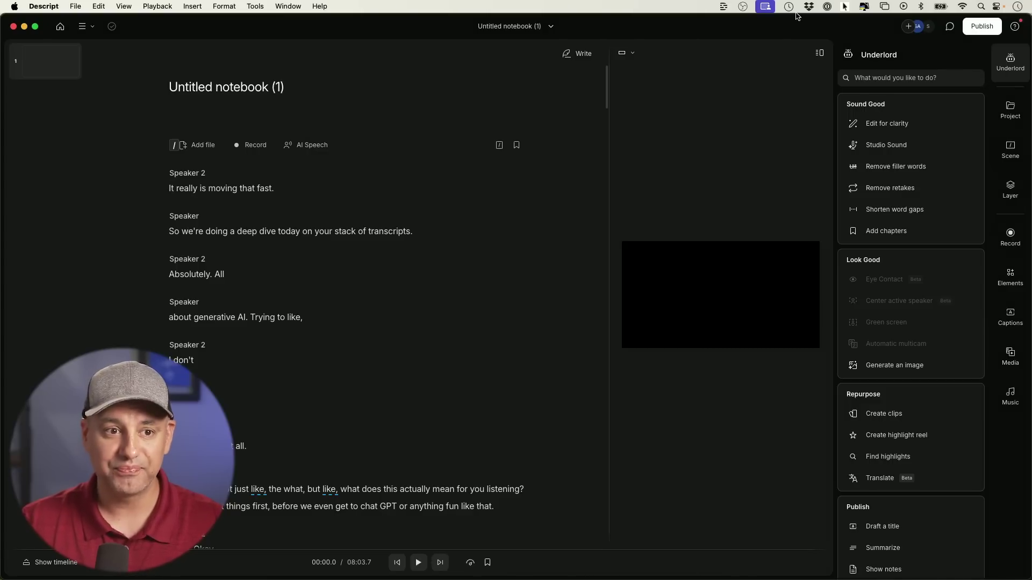
click(986, 28)
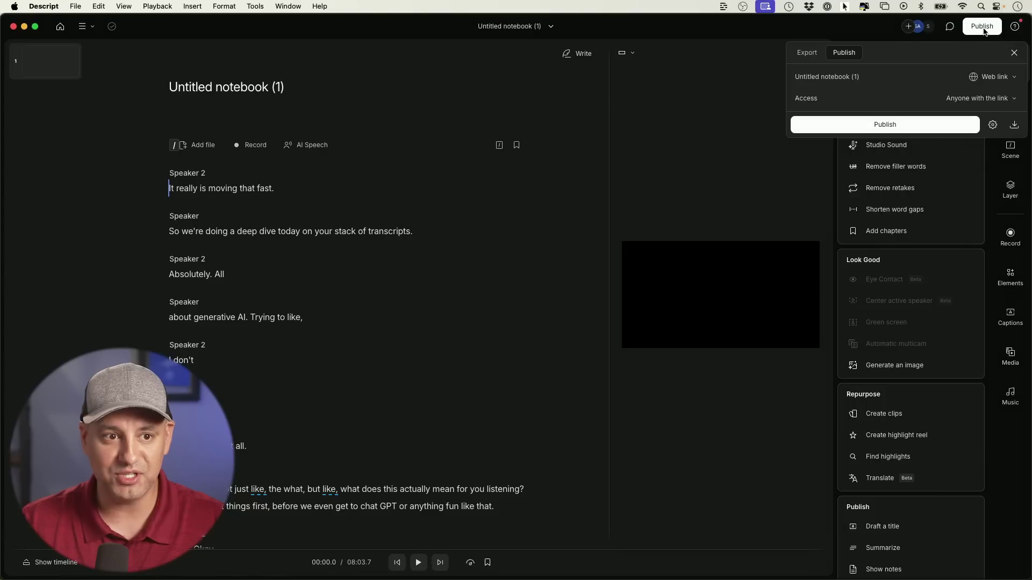
click(805, 53)
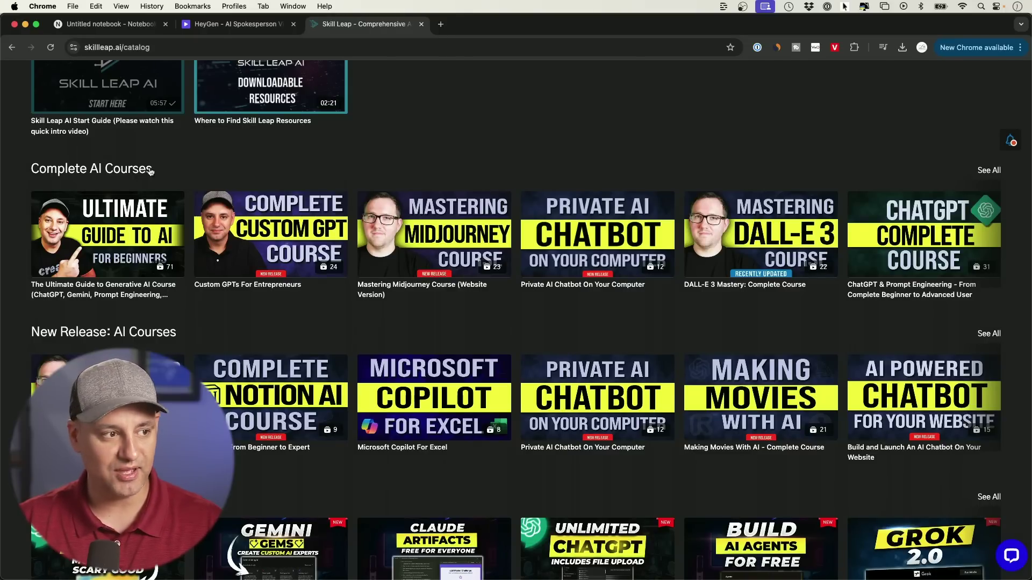
- Browse the Complete AI Courses catalog grid on Skill Leap AI
click(112, 171)
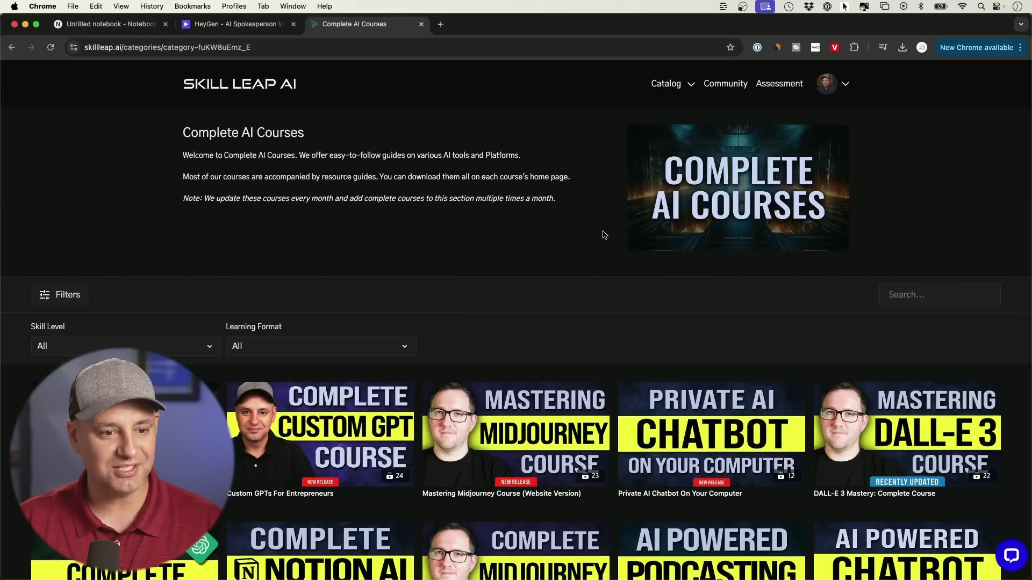
scroll(1019, 310, down, 5)
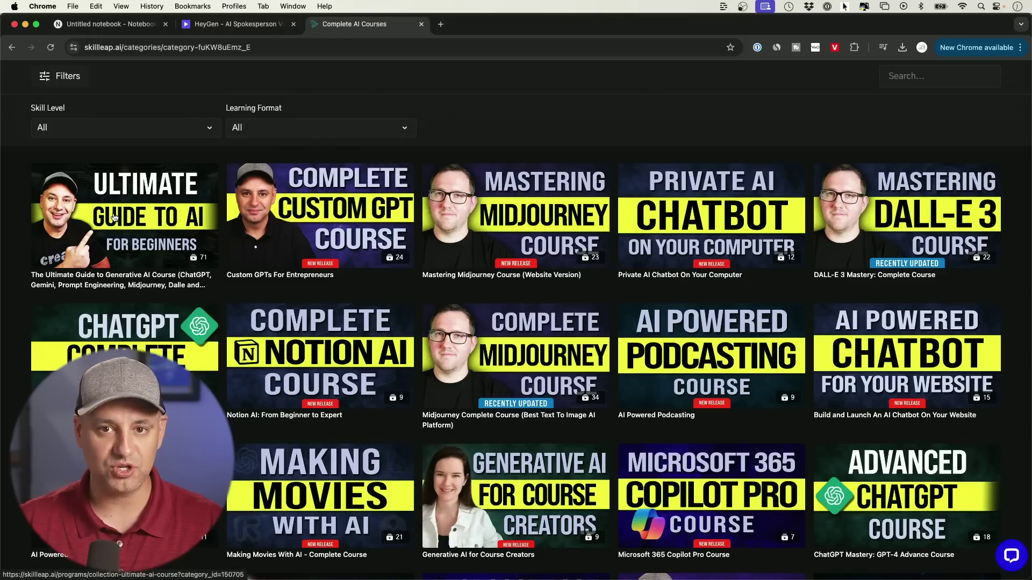
scroll(227, 221, down, 3)
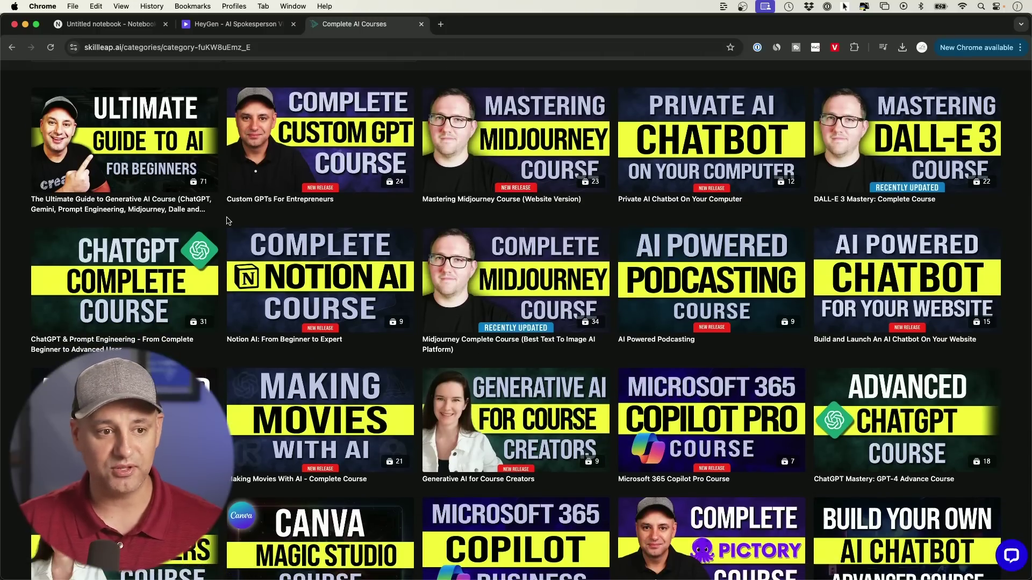
scroll(1024, 219, up, 3)
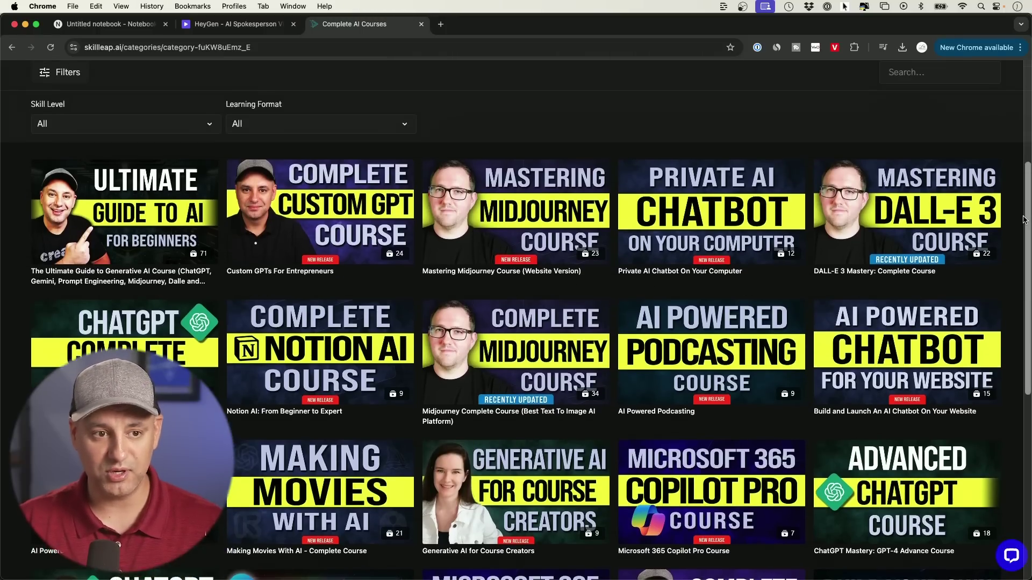
scroll(1024, 220, up, 8)
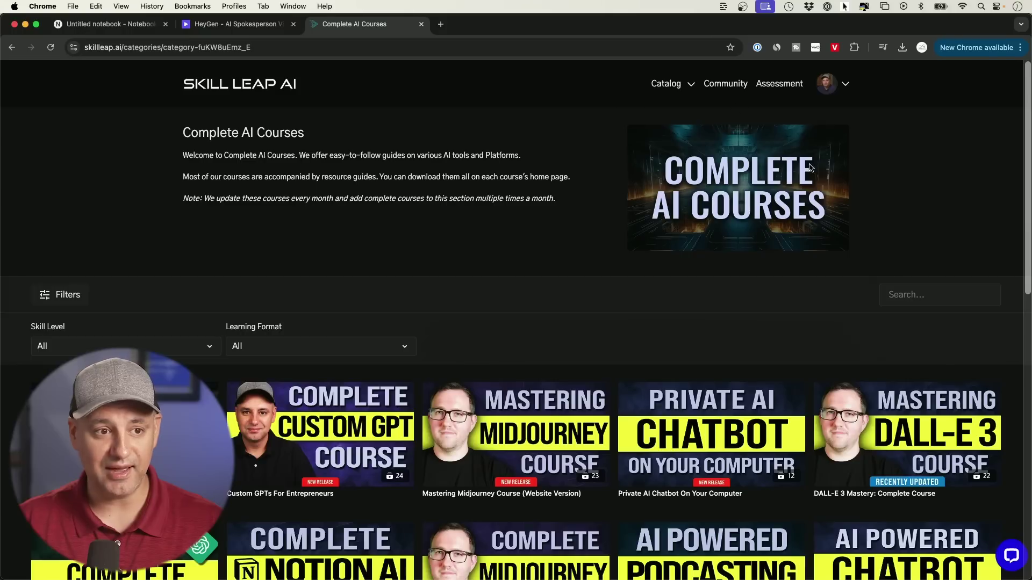
- Scroll through the Skill Leap AI community feed, then close the tab
click(722, 86)
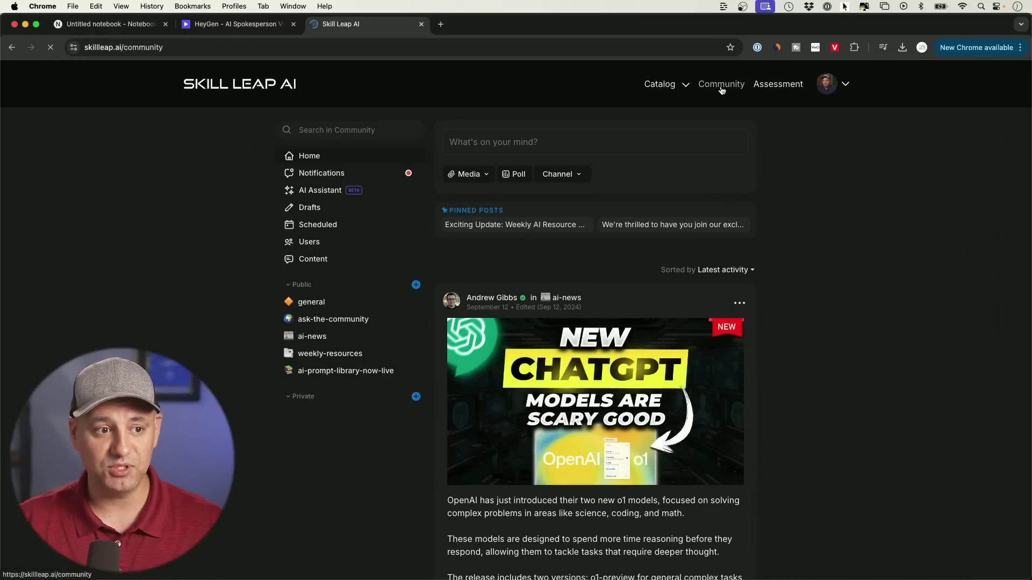
scroll(840, 301, down, 3)
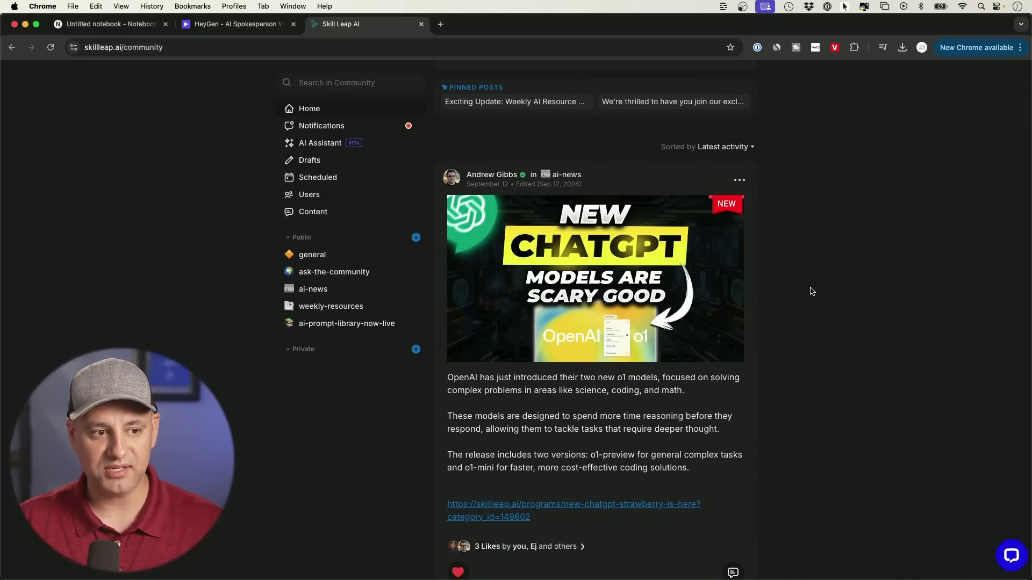
scroll(811, 292, down, 3)
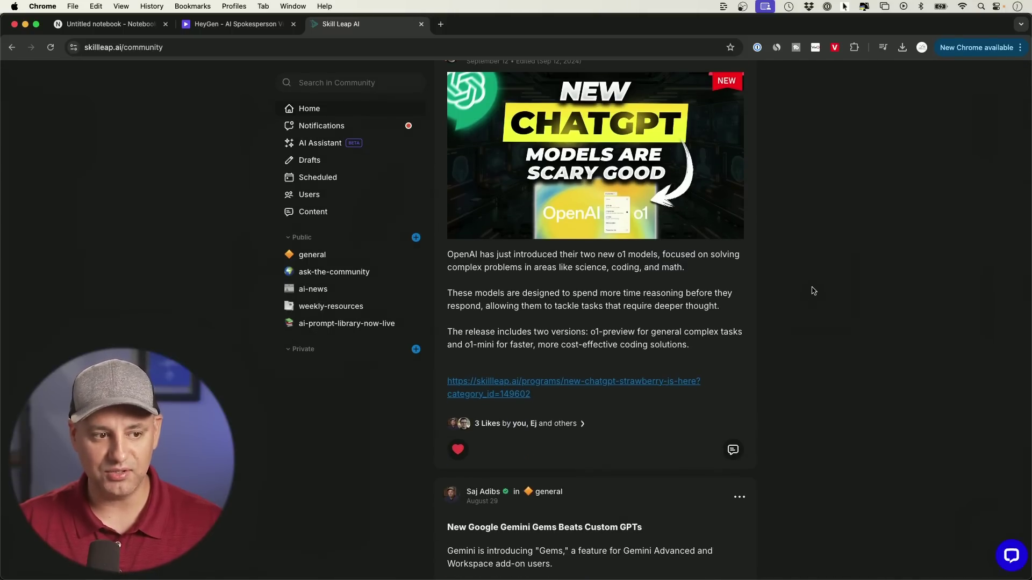
scroll(814, 291, down, 4)
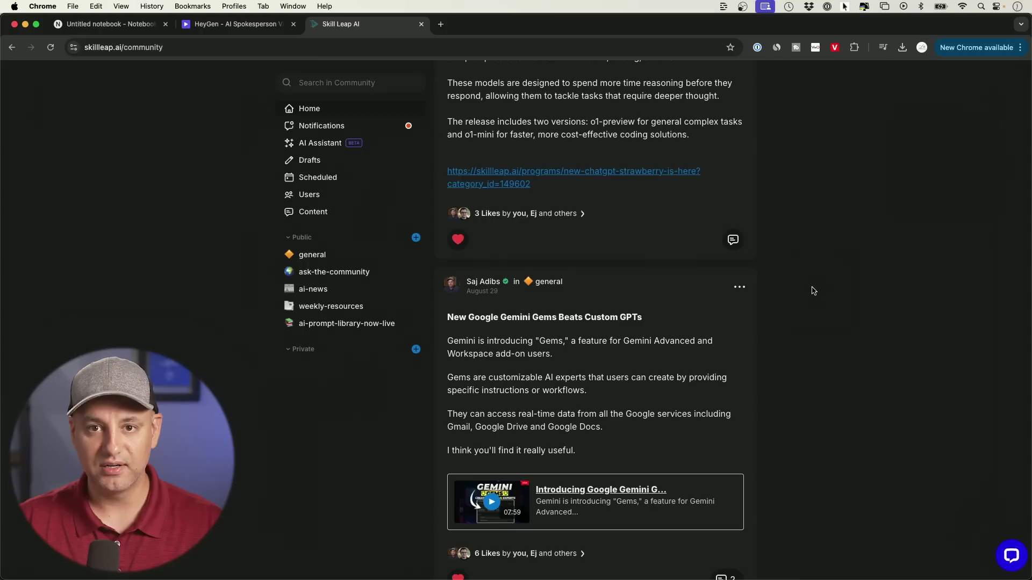
scroll(813, 291, up, 8)
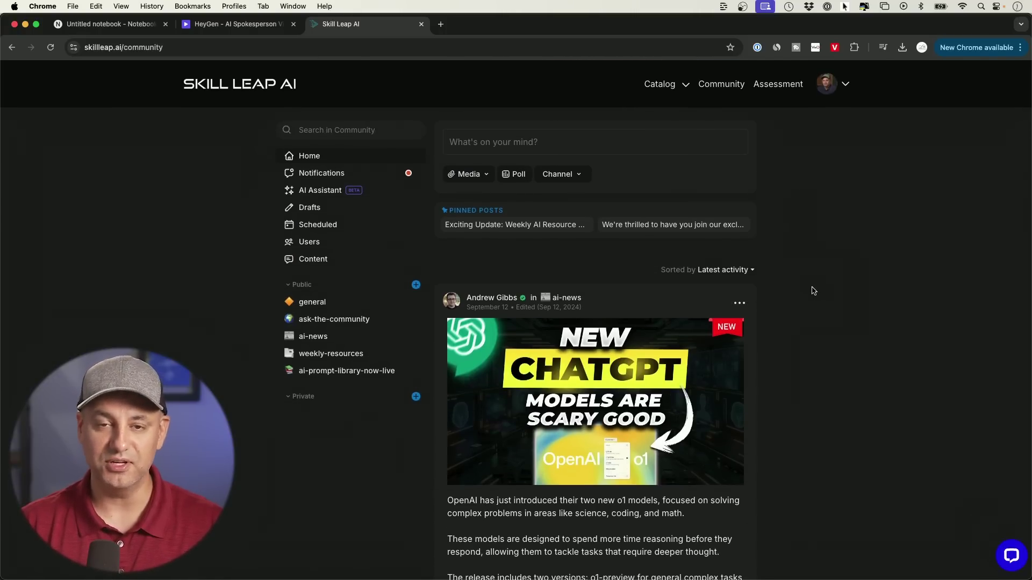
key(super+w)
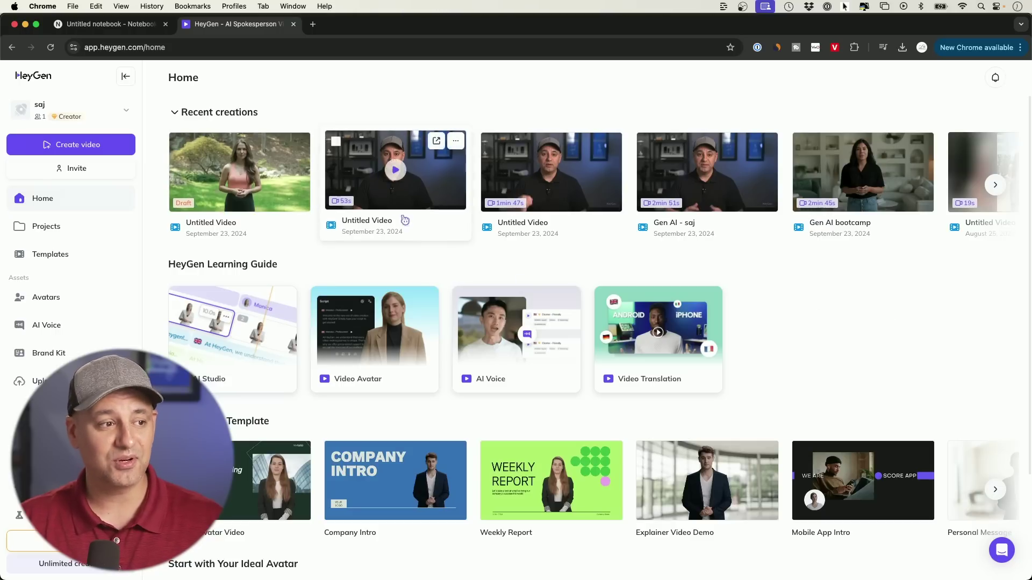
- Open HeyGen's avatars library and scroll through the avatar grid
click(54, 305)
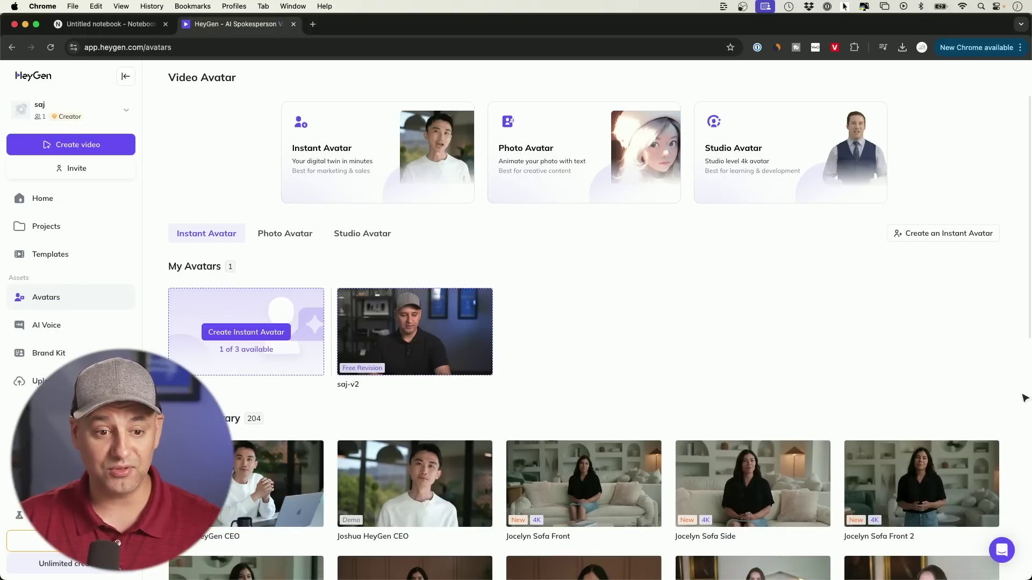
scroll(1024, 398, down, 3)
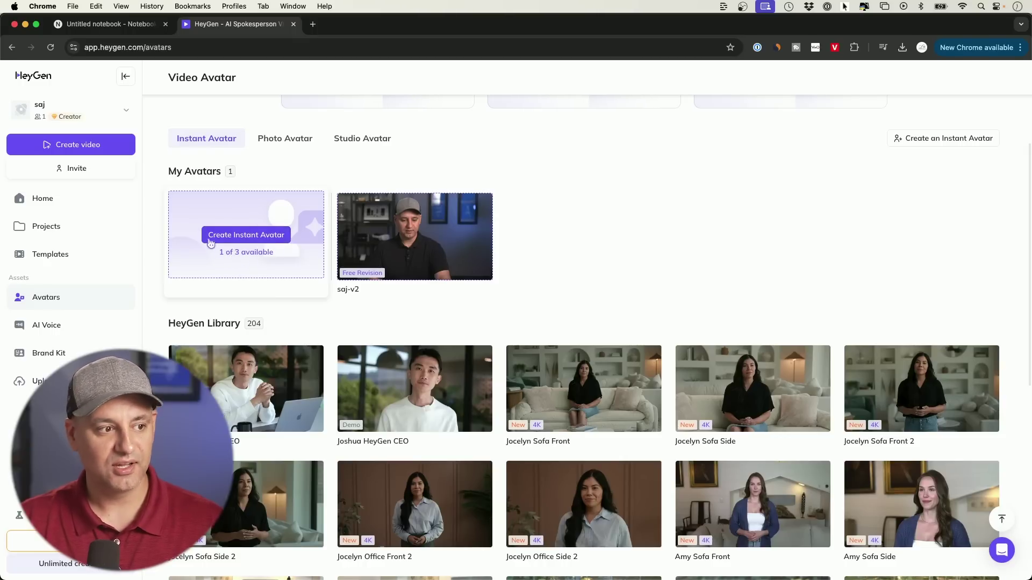
scroll(1027, 334, down, 3)
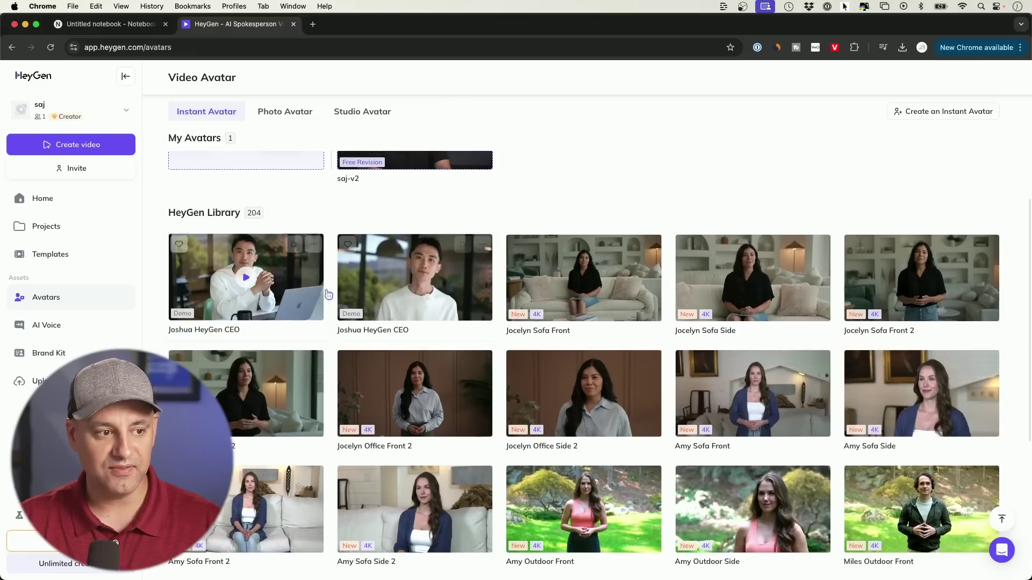
scroll(1021, 337, down, 2)
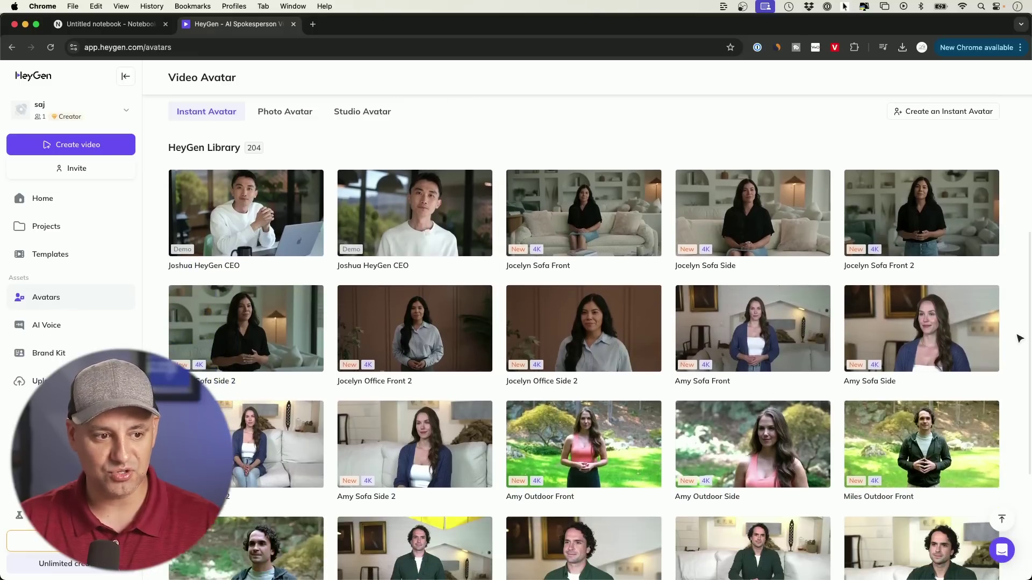
- Preview the Amy Sofa Front avatar clip, close it, and start a new video
click(763, 344)
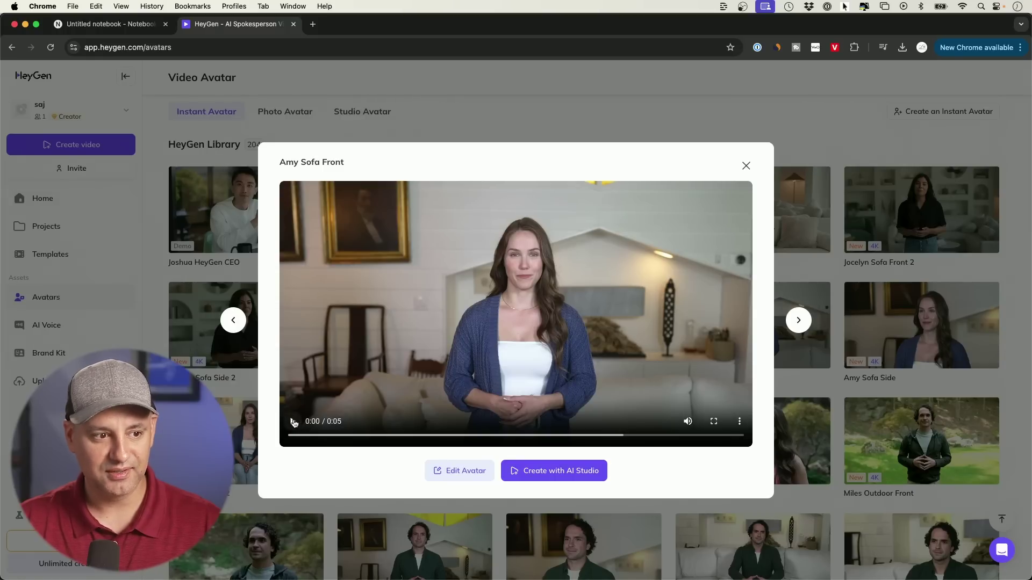
click(294, 423)
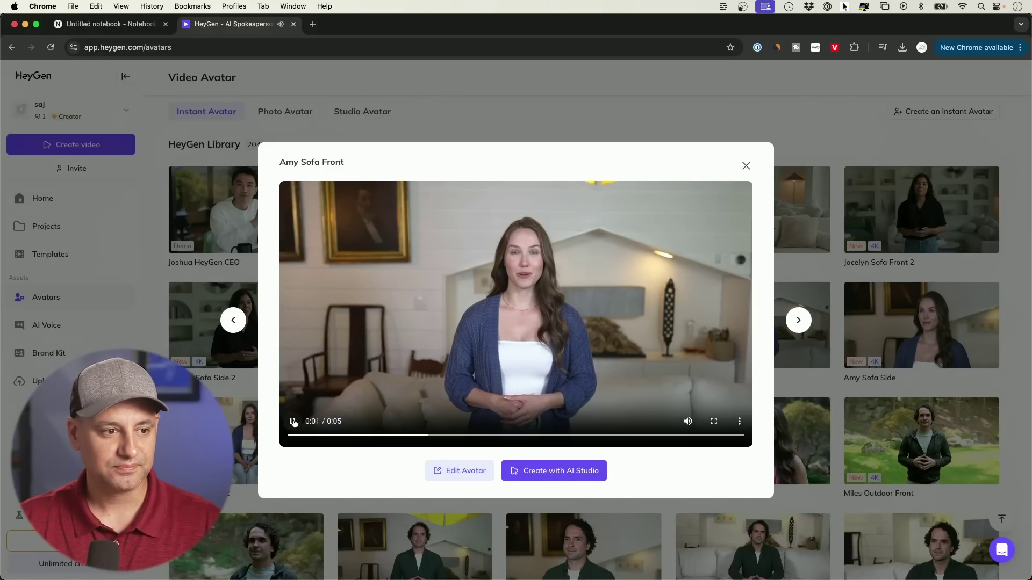
click(295, 424)
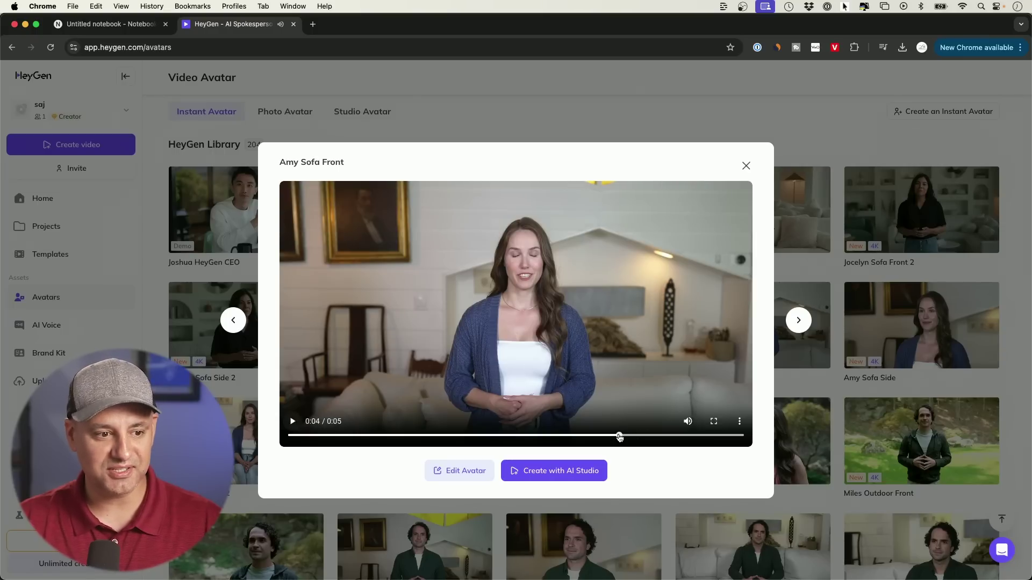
click(618, 435)
click(746, 165)
scroll(762, 345, down, 4)
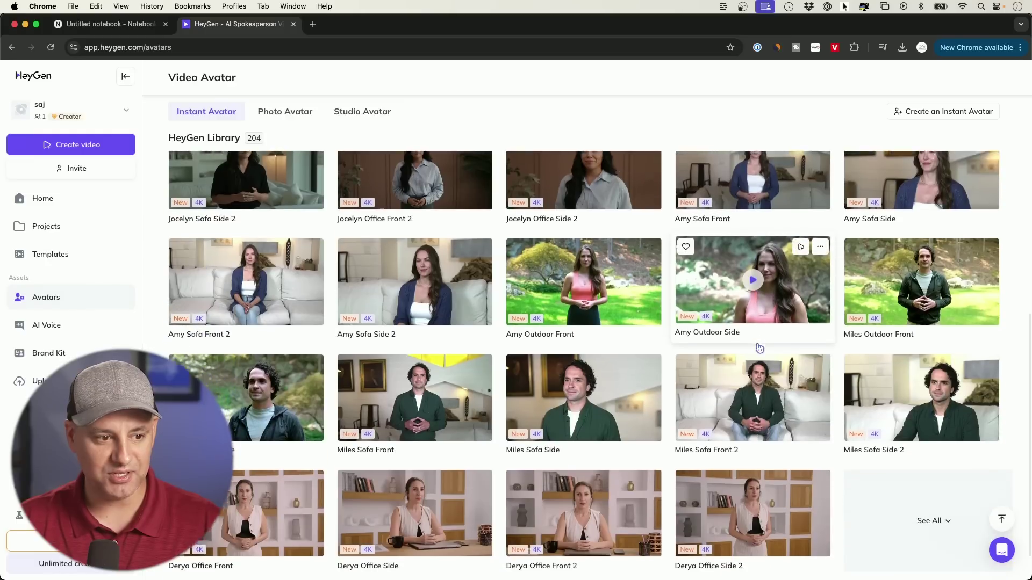
scroll(1024, 376, up, 5)
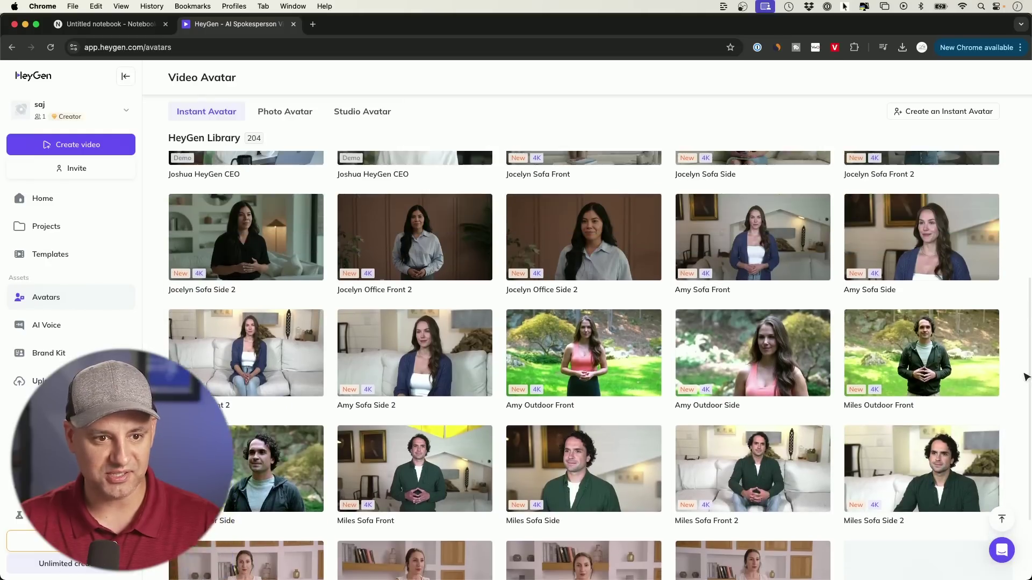
click(63, 146)
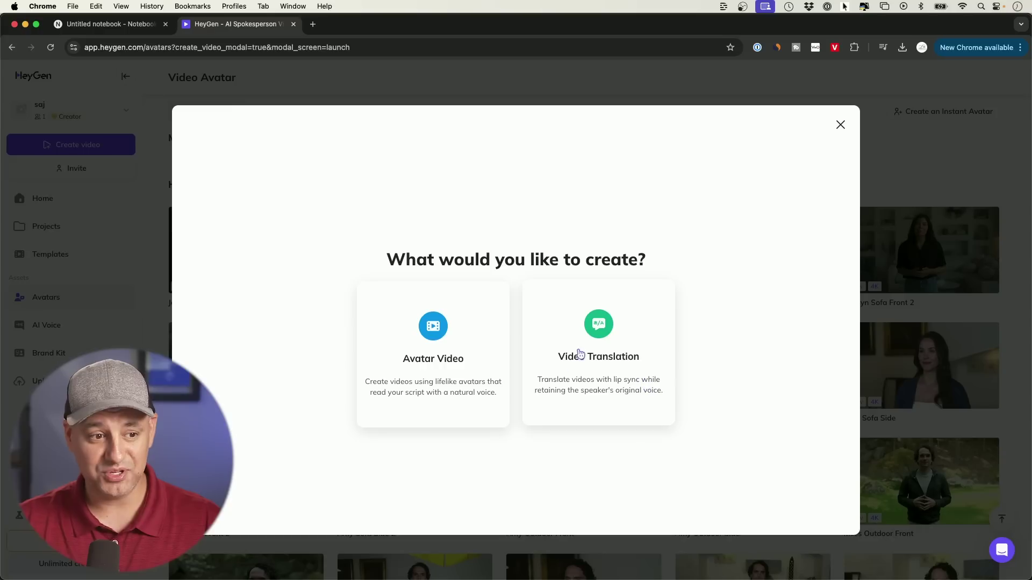
- Start a blank landscape Avatar Video draft in the editor
click(419, 349)
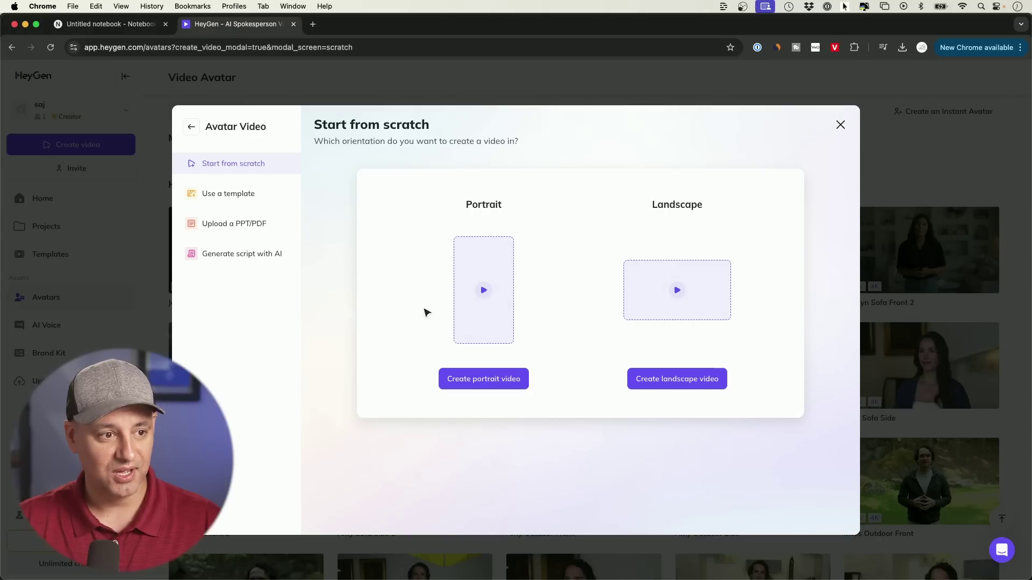
click(666, 381)
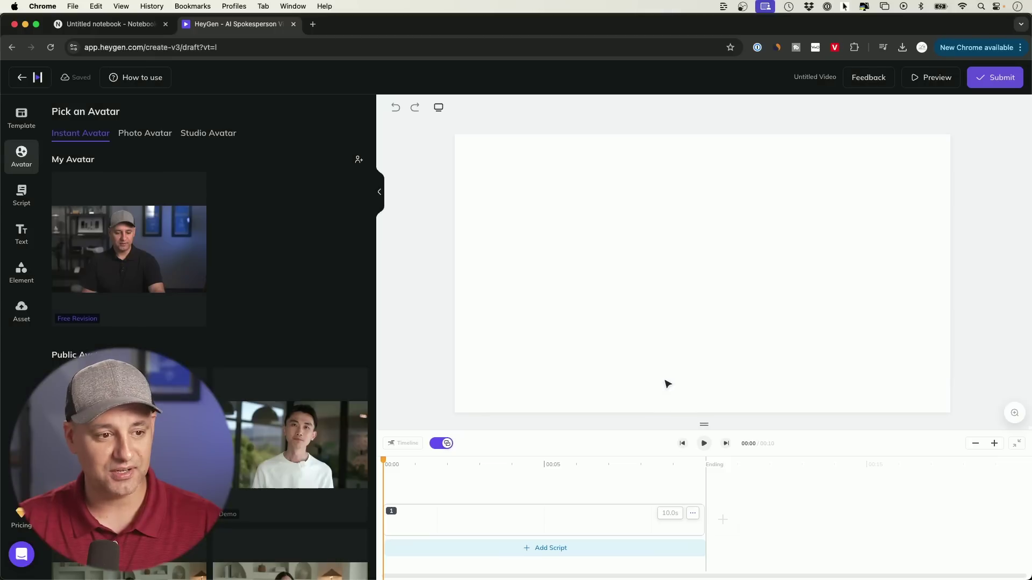
click(21, 197)
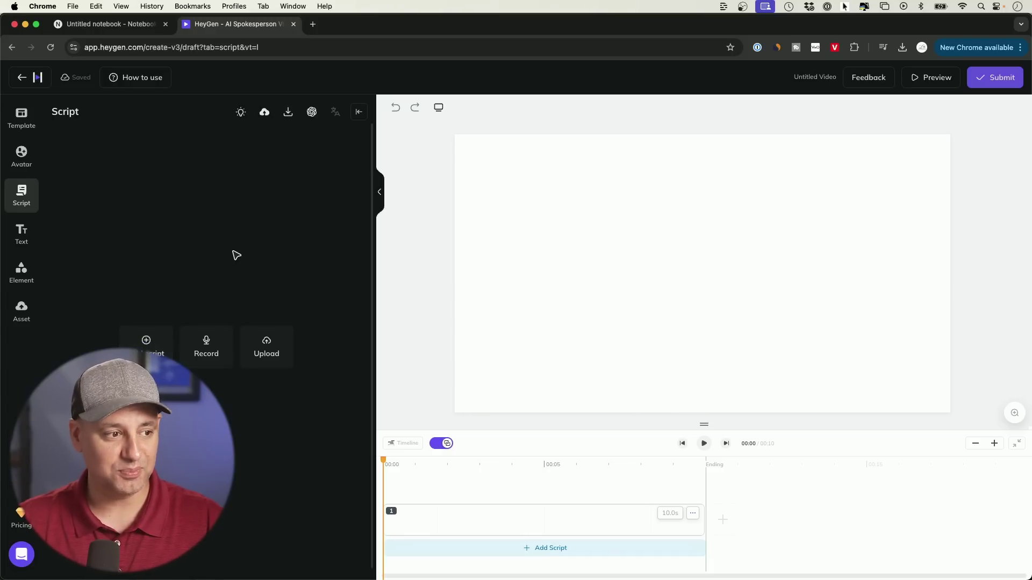
- Use the uploaded Untitled notebook.wav audio as the video's script
click(266, 348)
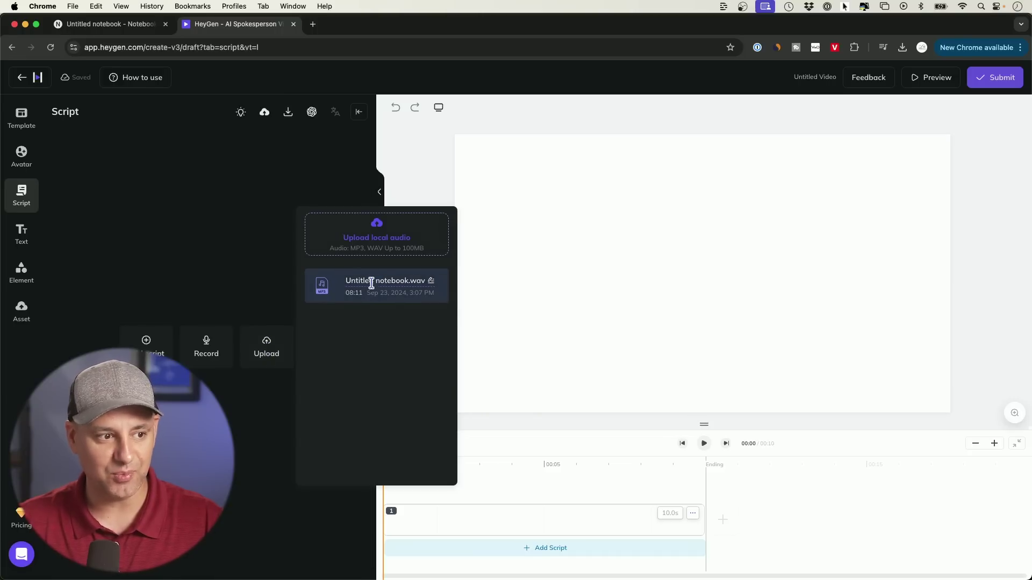
click(323, 299)
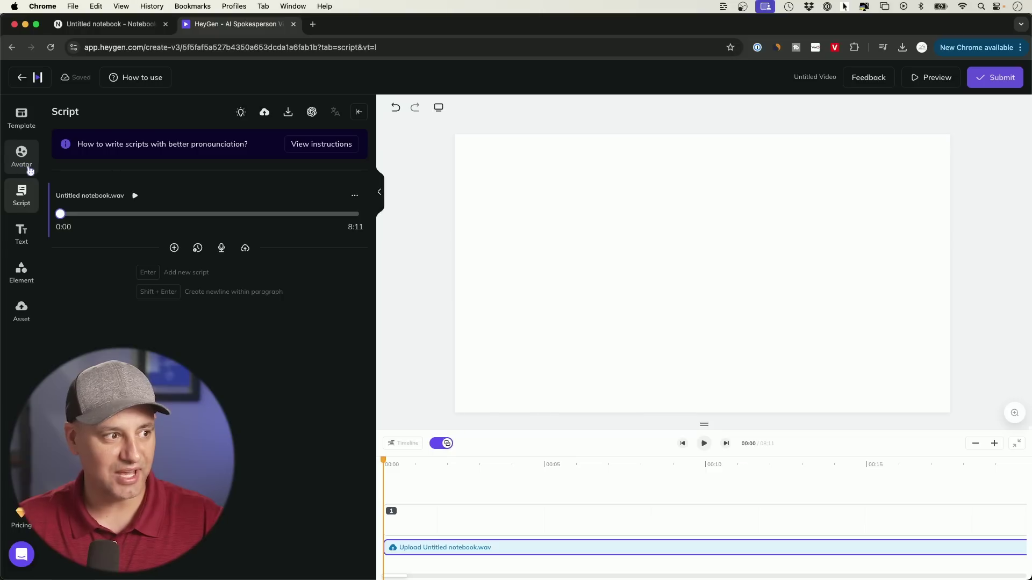
- Place the Amy Sofa Front avatar into the podcast video
click(23, 164)
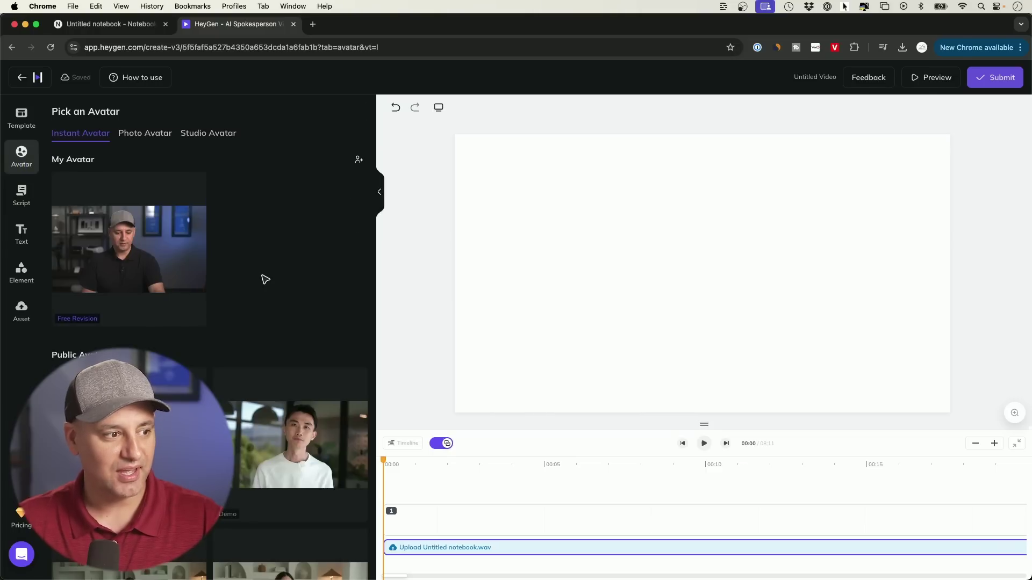
scroll(265, 278, down, 5)
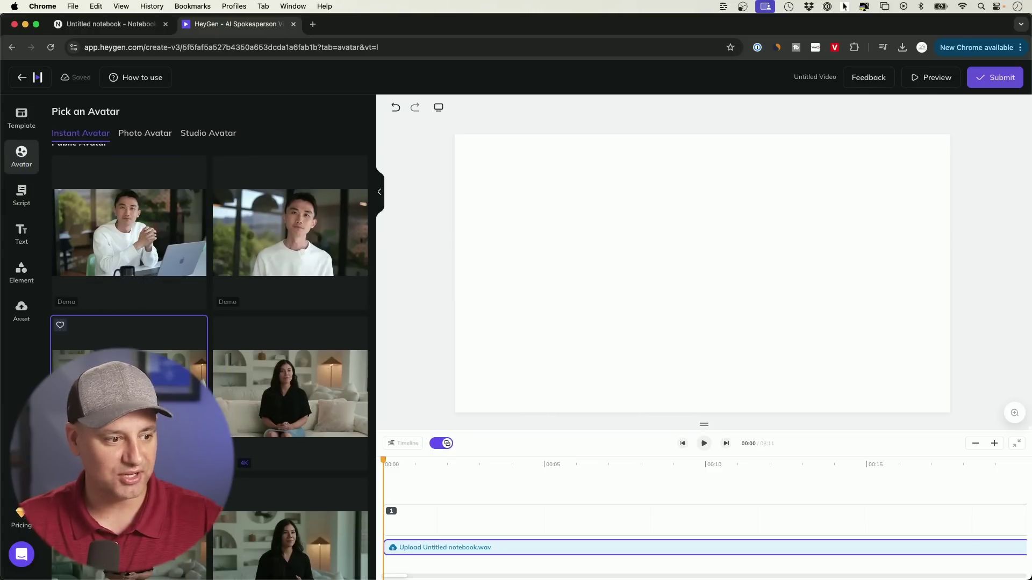
scroll(210, 349, down, 3)
click(129, 419)
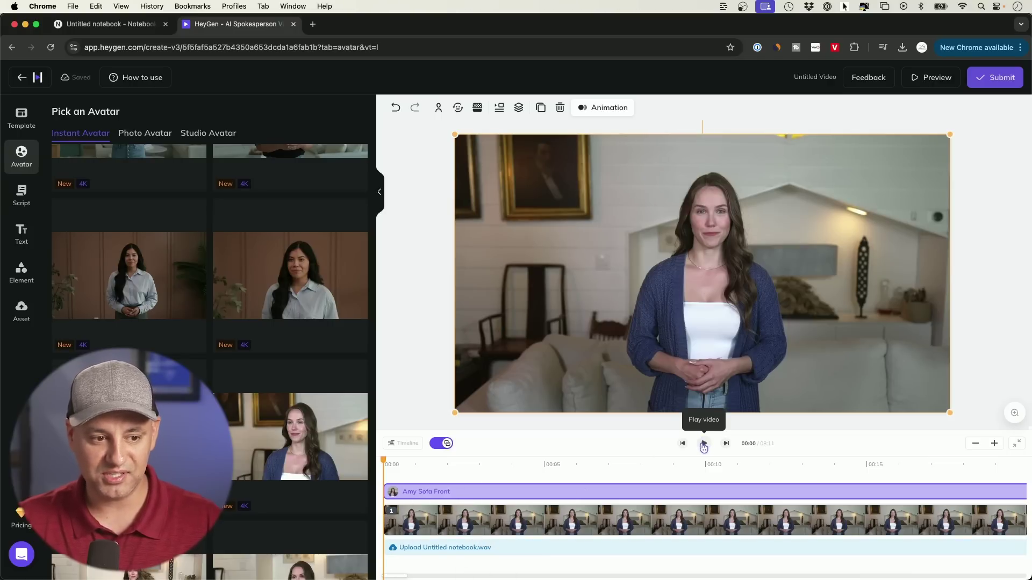
- Play and stop the video preview, then return to the avatar library
click(704, 444)
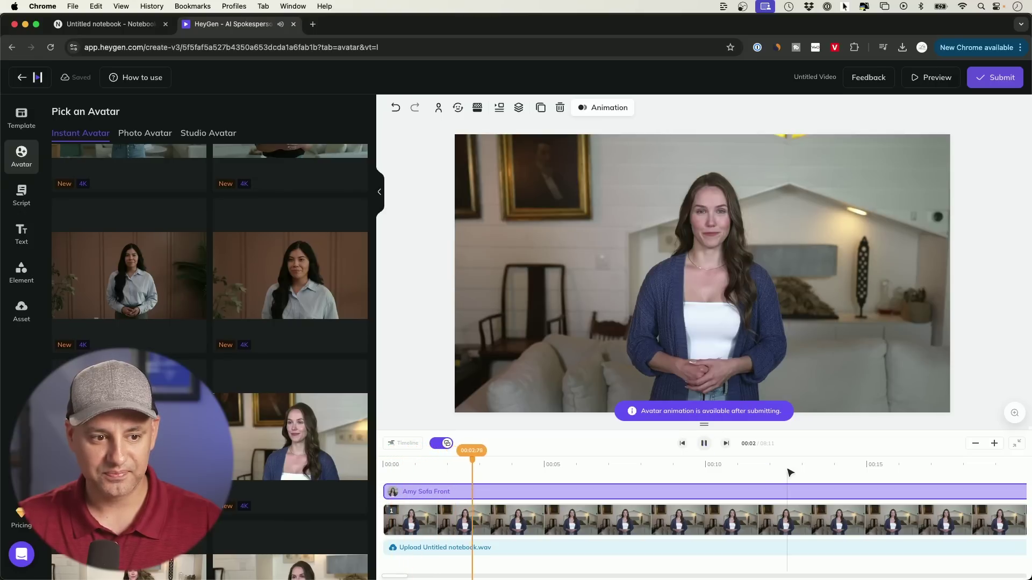
click(704, 444)
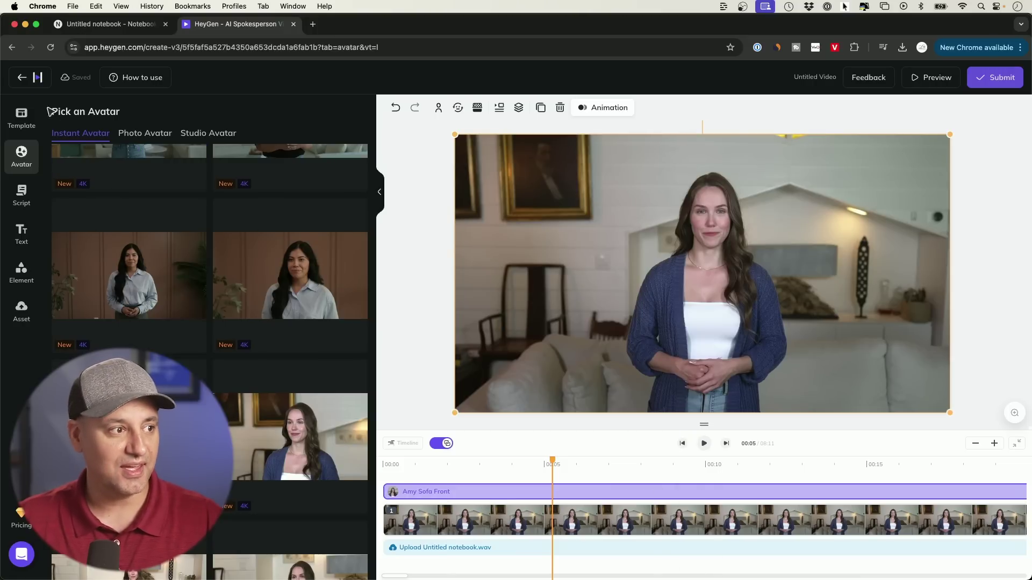
click(22, 77)
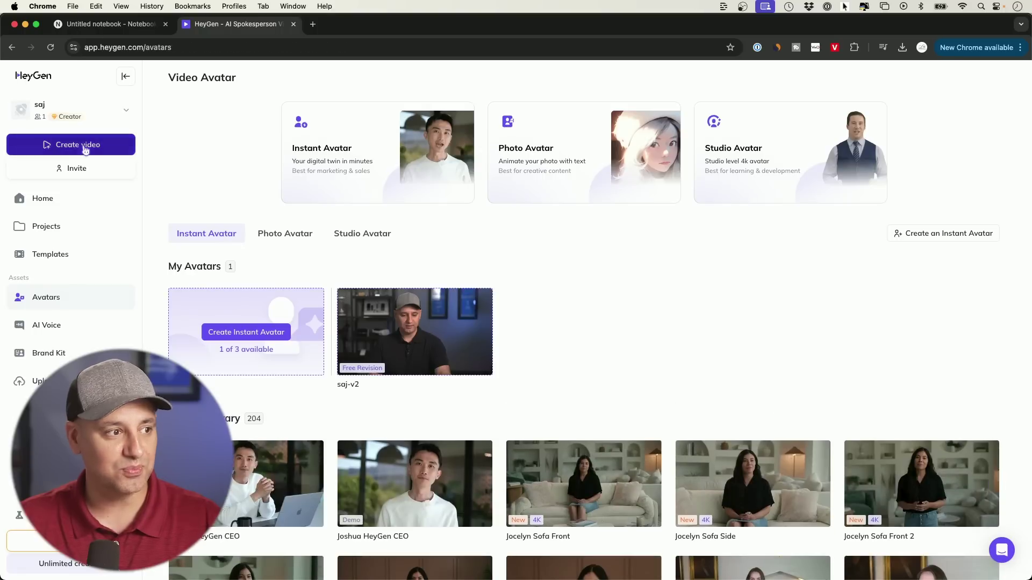
- Start a blank landscape avatar video, place your own custom avatar in it, and select its script
click(85, 149)
click(454, 371)
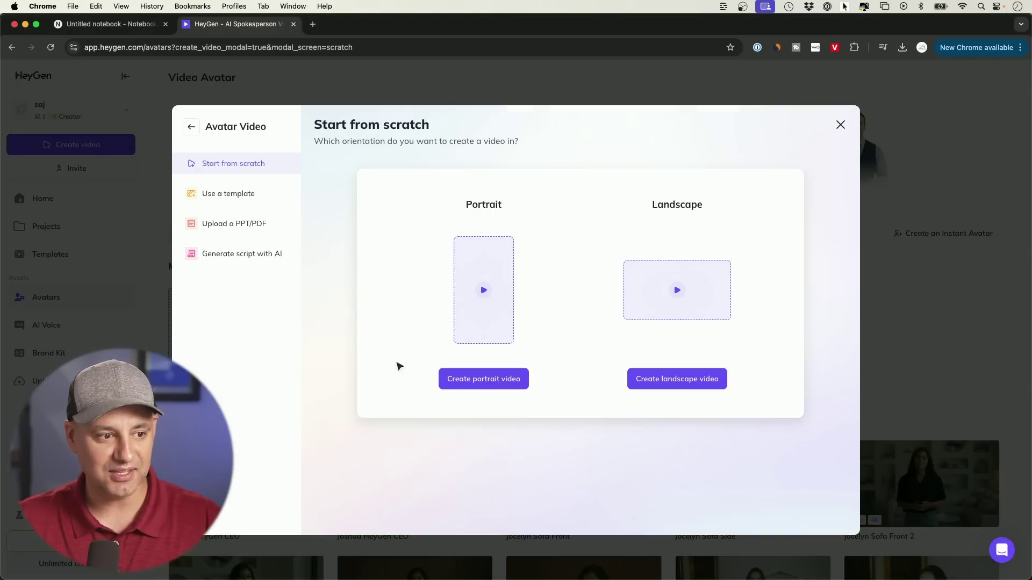
click(724, 385)
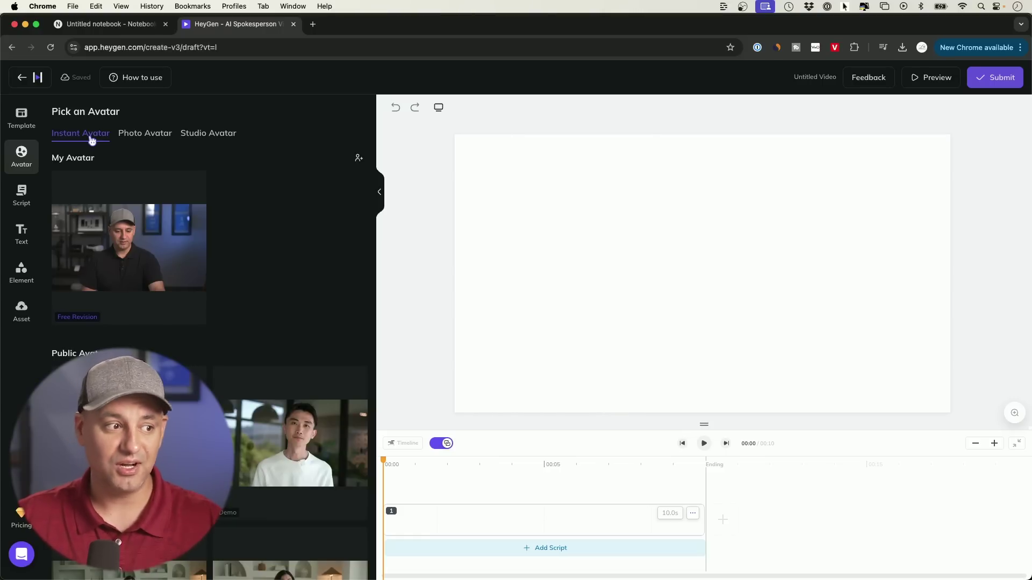
click(115, 233)
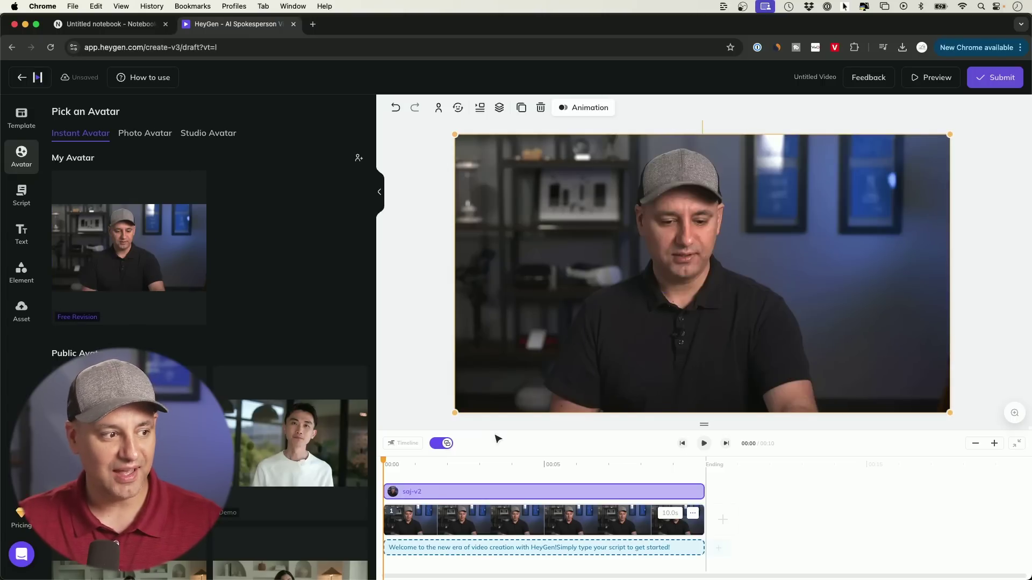
click(438, 554)
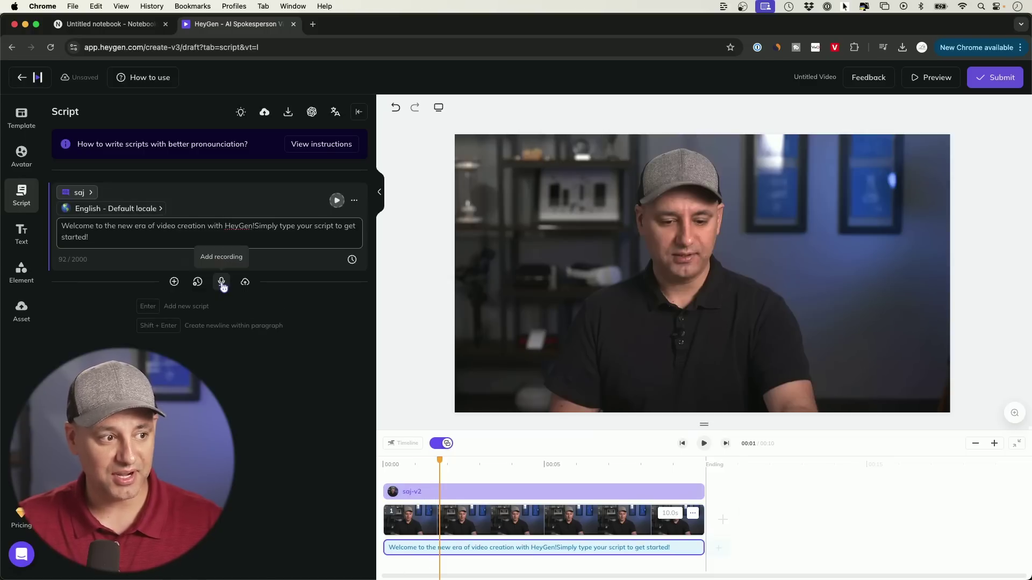
- Swap the custom avatar's sample script for the uploaded Untitled notebook.wav audio
click(245, 281)
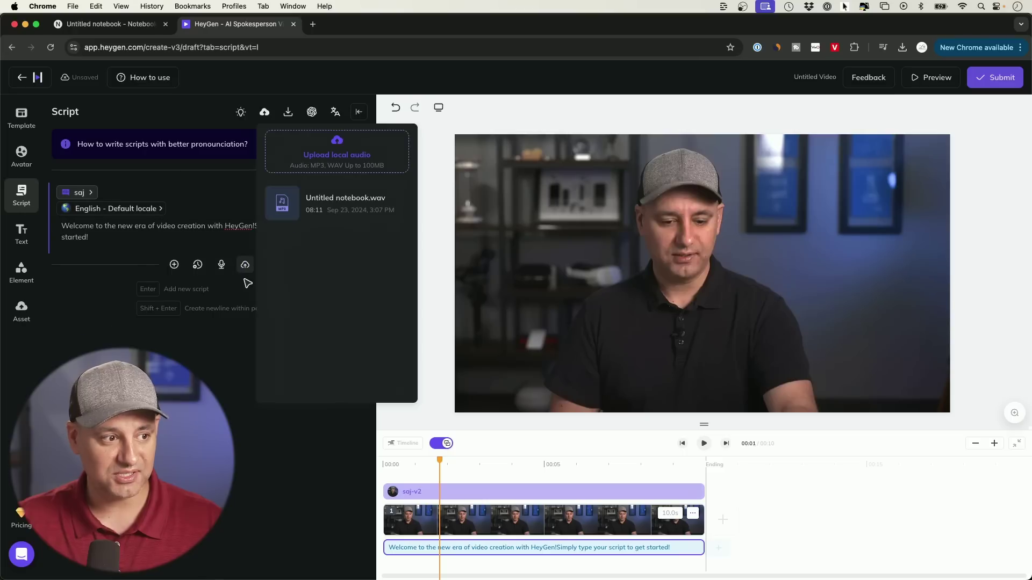
click(283, 208)
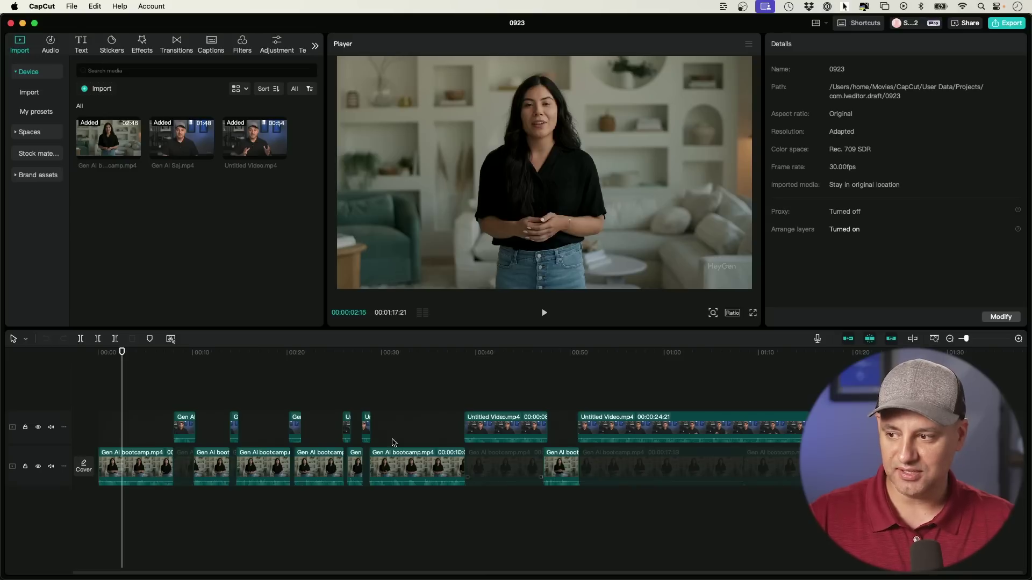
drag(121, 353, 162, 362)
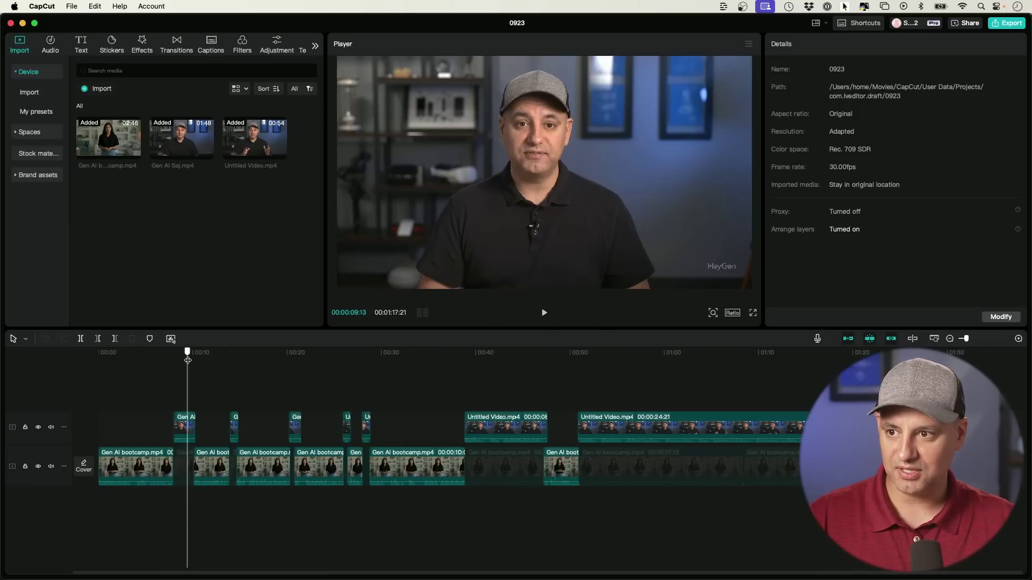
drag(187, 360, 44, 398)
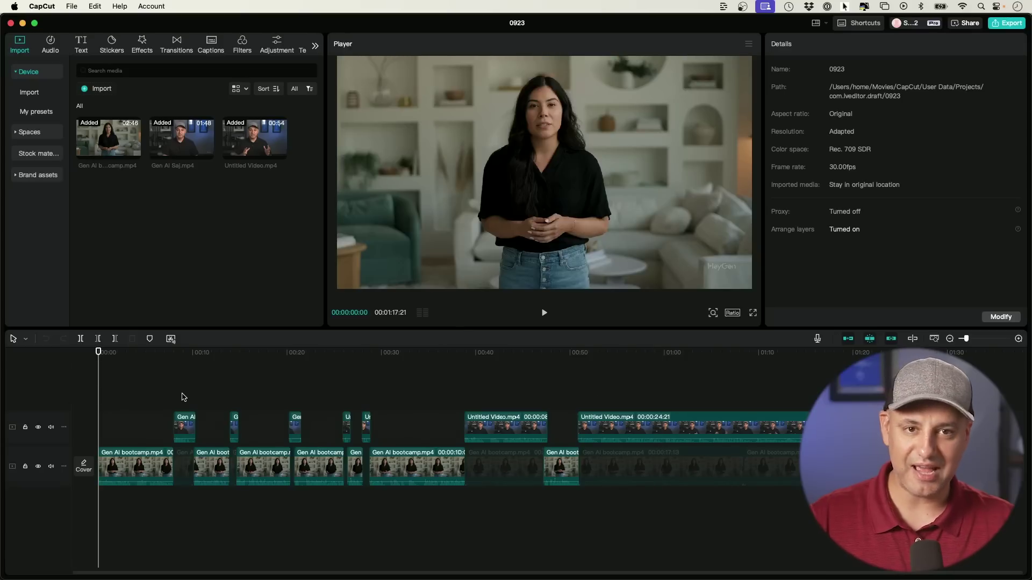
click(81, 43)
click(33, 183)
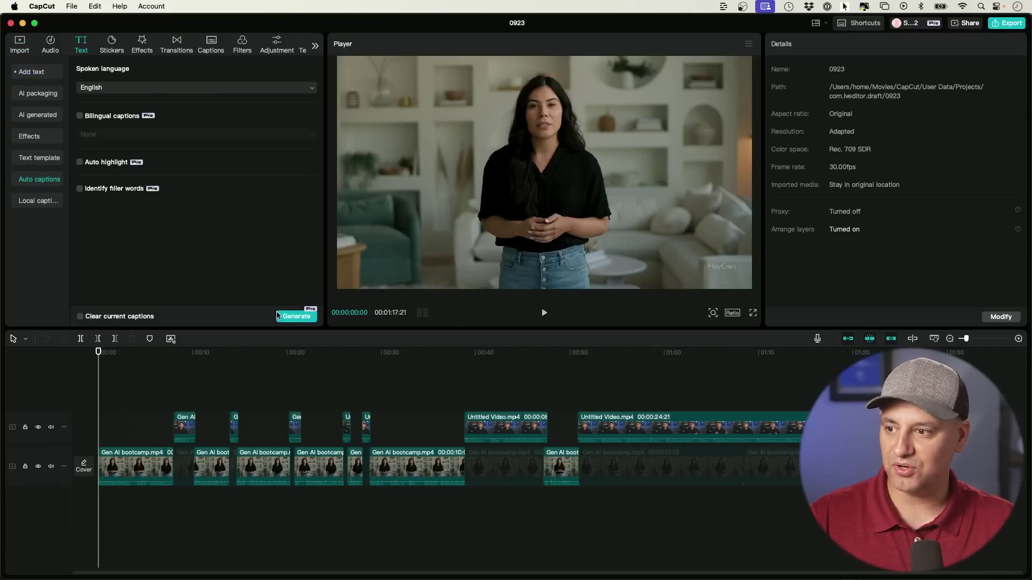
- Generate English auto captions and apply the bold 'TURN YOUR TEXT INTO' template with highlighted words
click(293, 318)
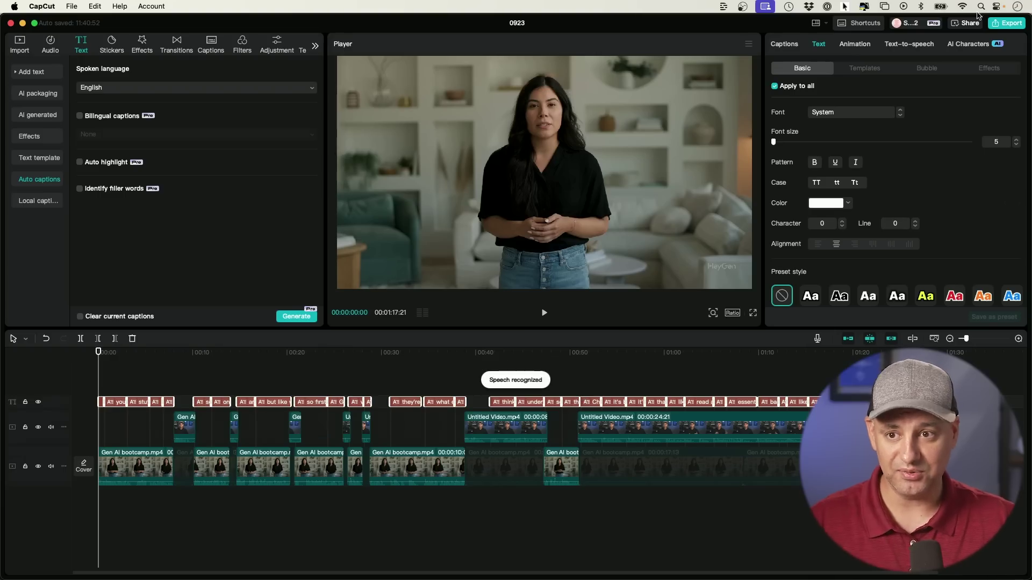
click(864, 68)
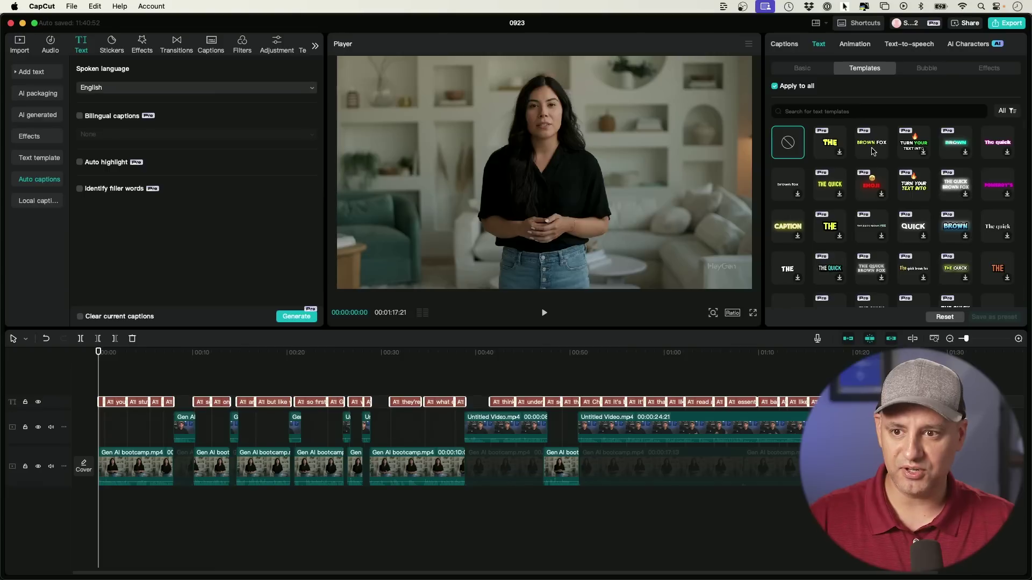
click(912, 148)
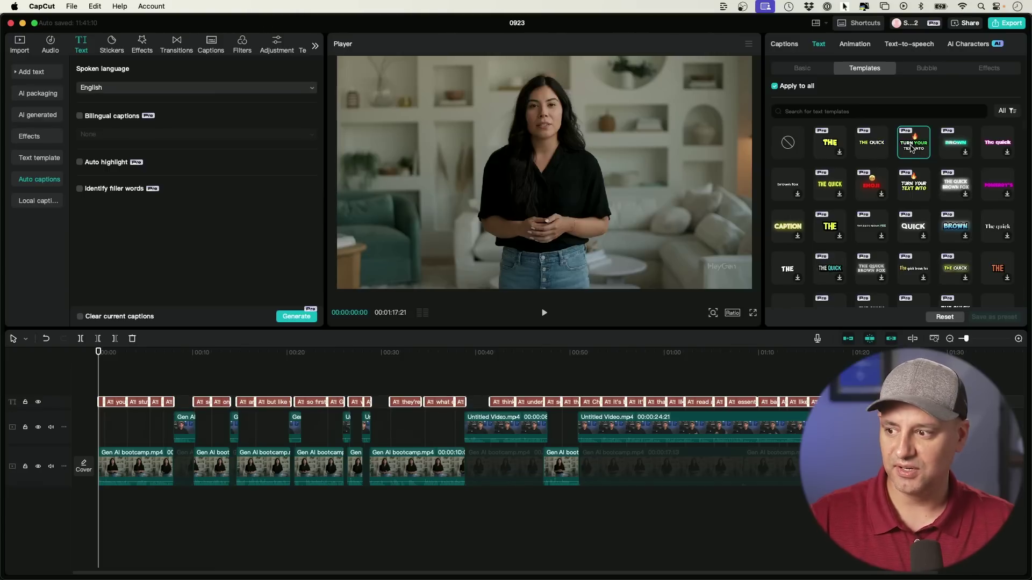
- Scrub through the timeline to preview the styled captions over both avatars' clips
drag(98, 352, 267, 353)
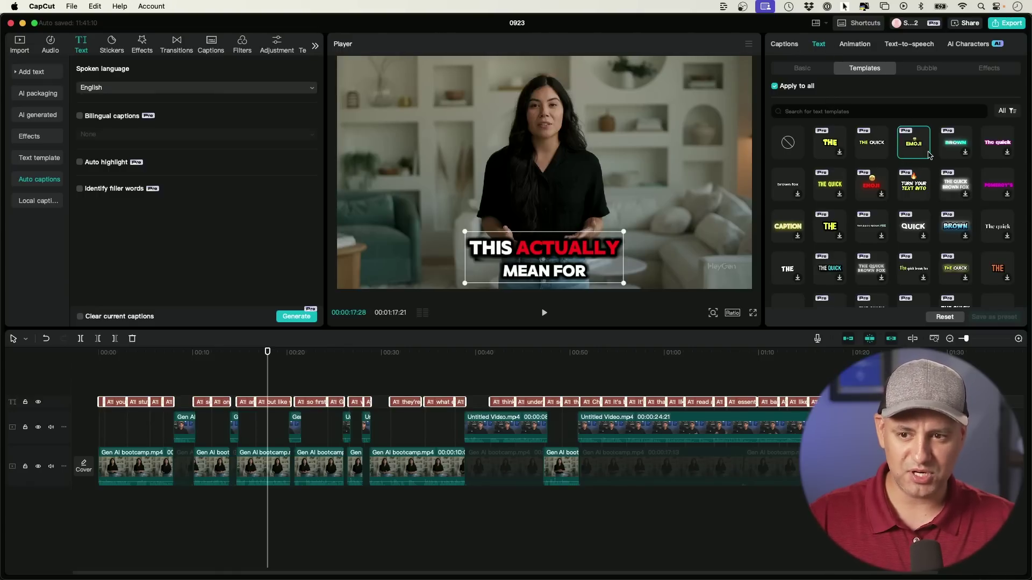
scroll(929, 155, down, 2)
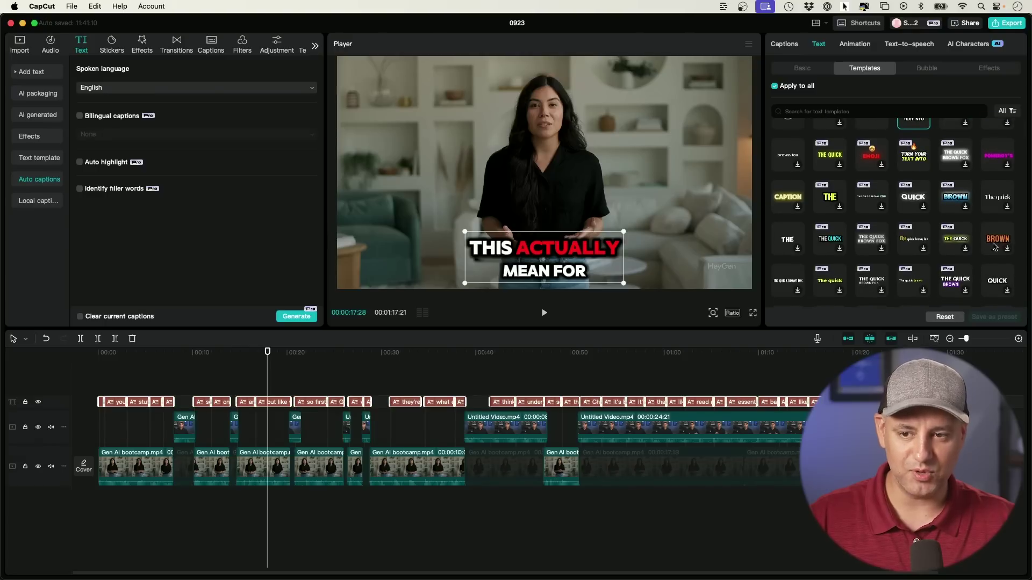
scroll(924, 137, up, 2)
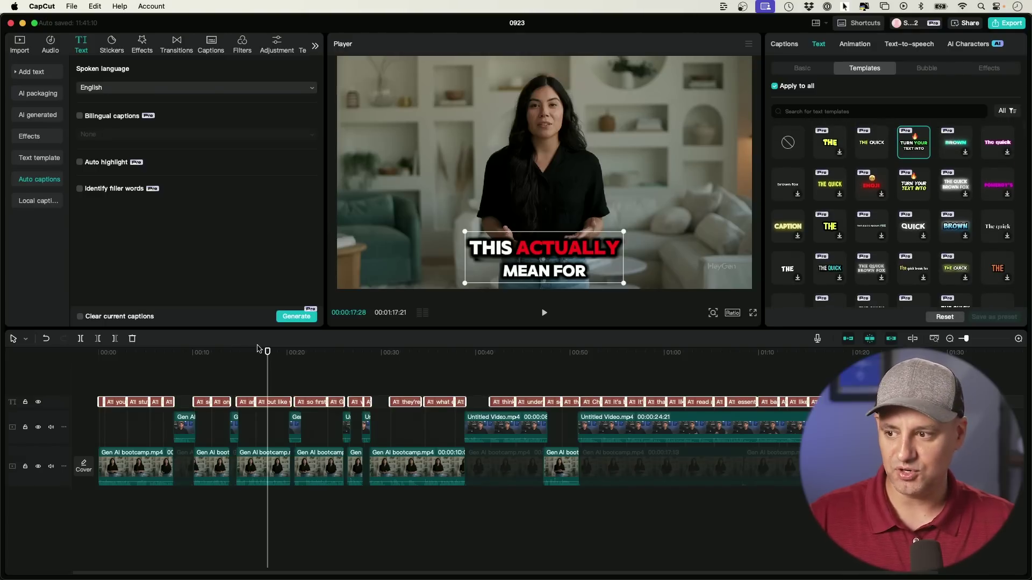
drag(270, 357, 537, 362)
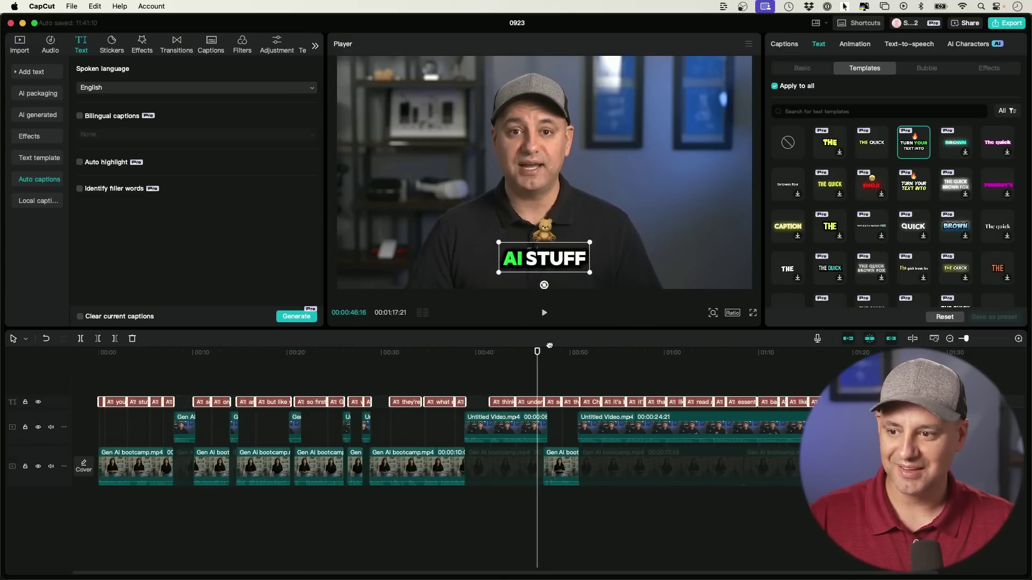
click(654, 387)
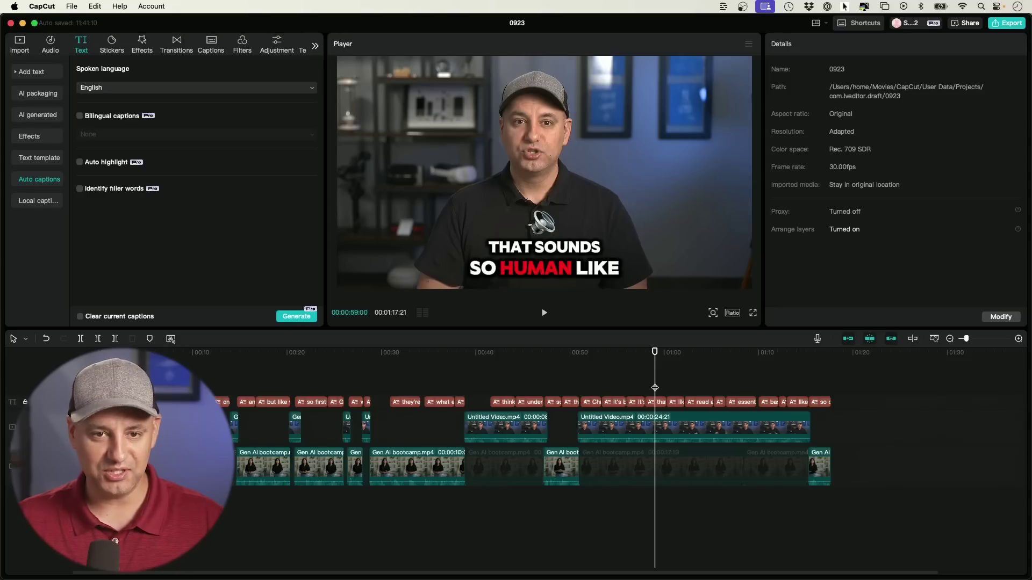